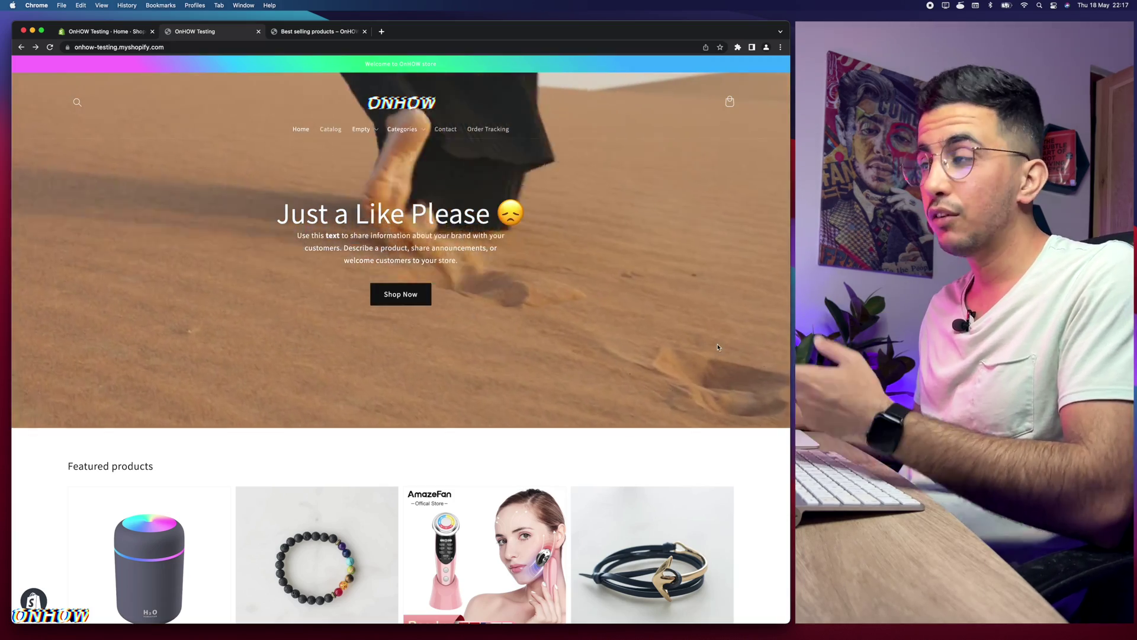
- Browse the storefront's Categories navigation submenus
scroll(531, 254, "down", 5)
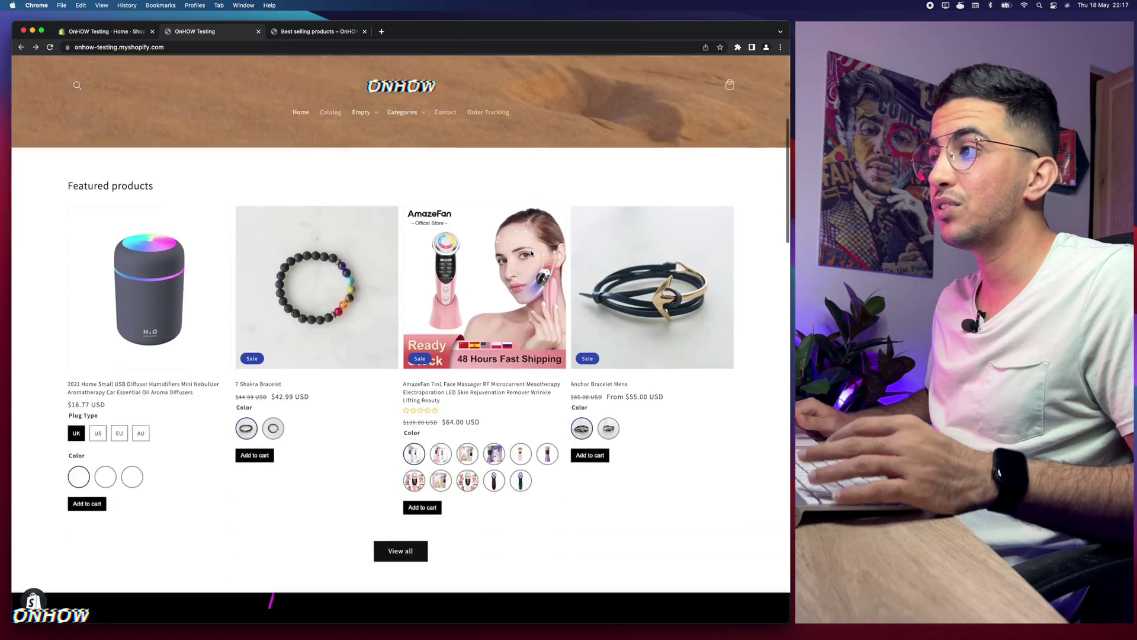
scroll(532, 253, "up", 5)
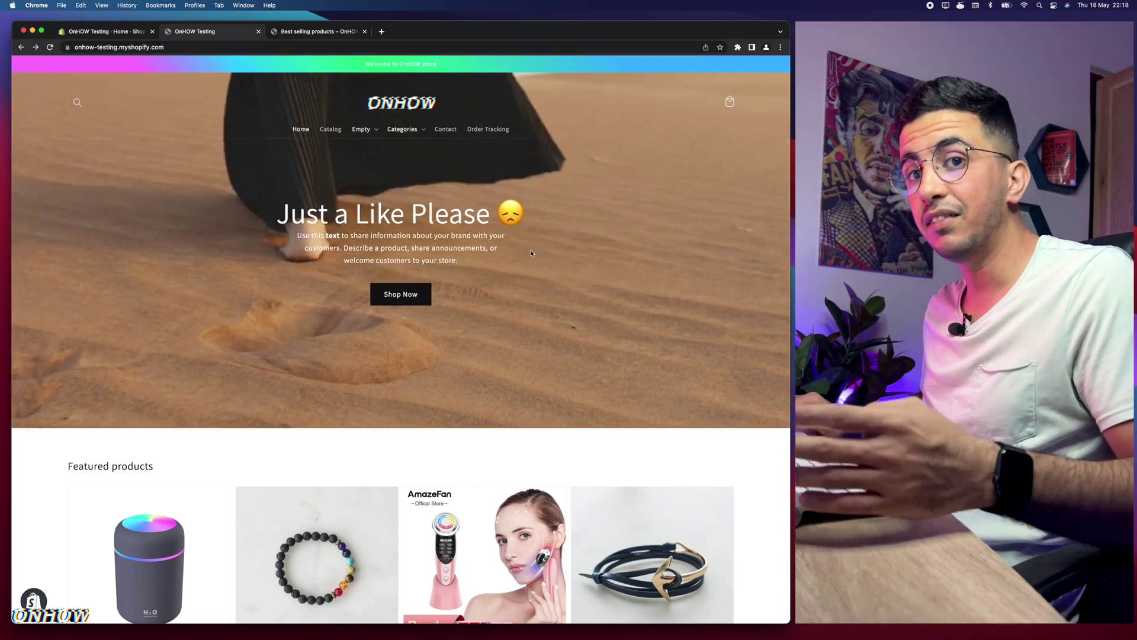
scroll(531, 253, "up", 5)
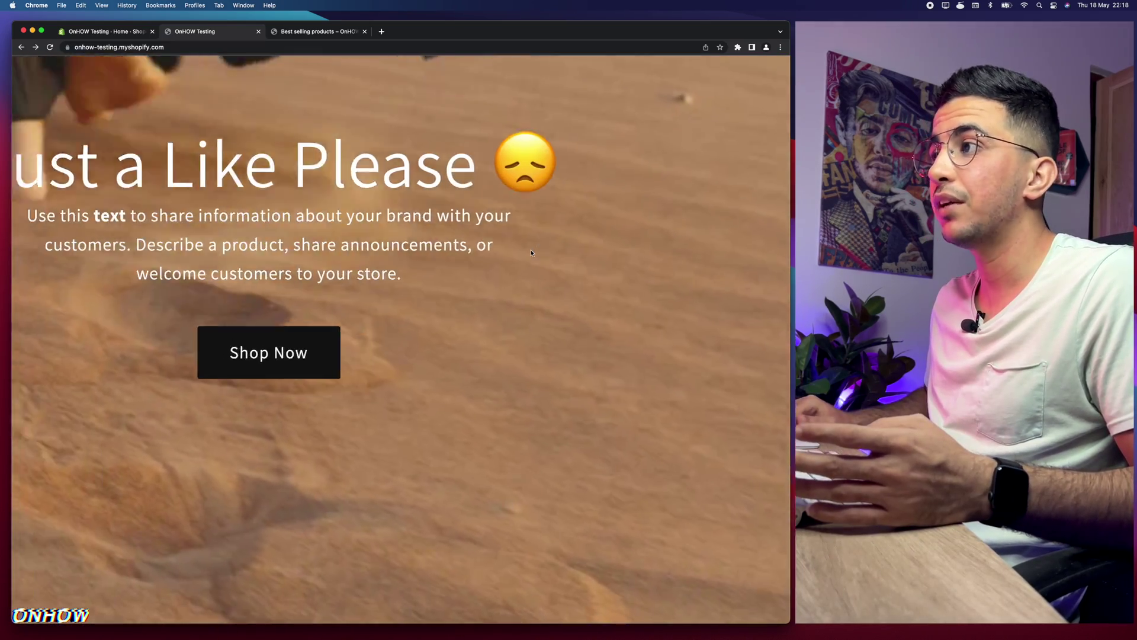
scroll(531, 253, "down", 5)
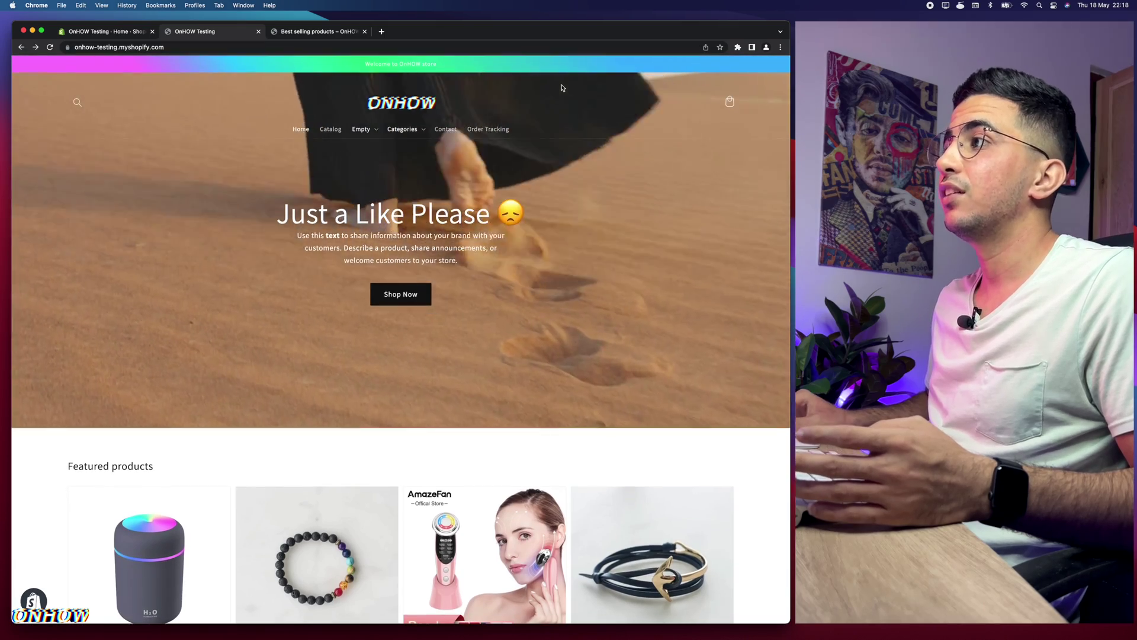
scroll(562, 88, "up", 5)
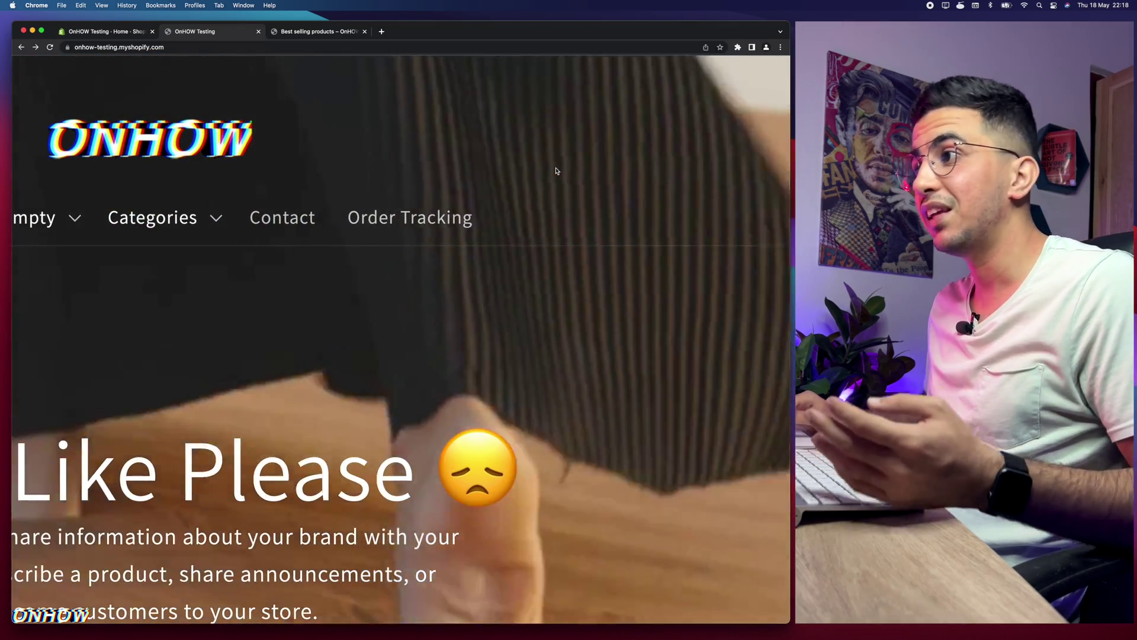
scroll(556, 171, "down", 5)
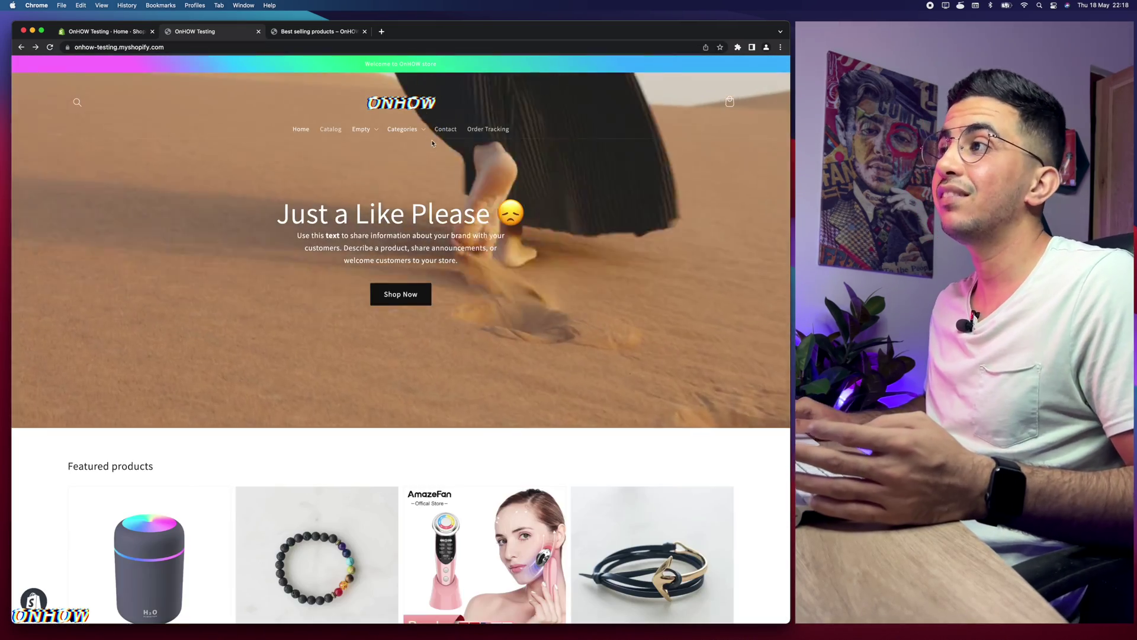
left_click(409, 134)
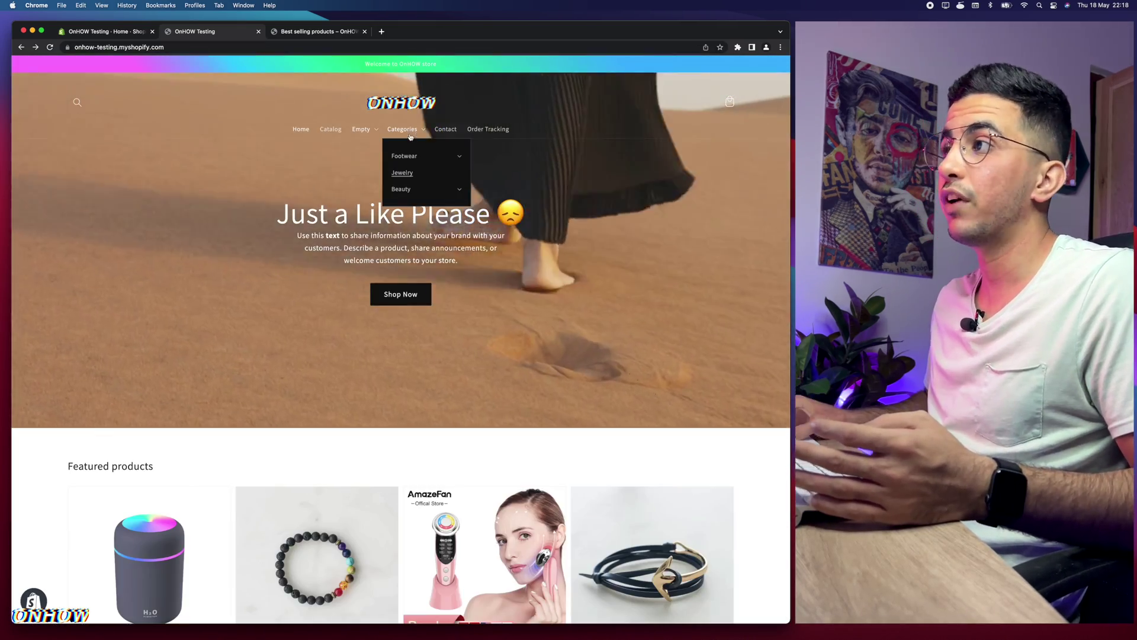
scroll(409, 136, "up", 5)
left_click(362, 129)
left_click(403, 129)
scroll(218, 136, "up", 2)
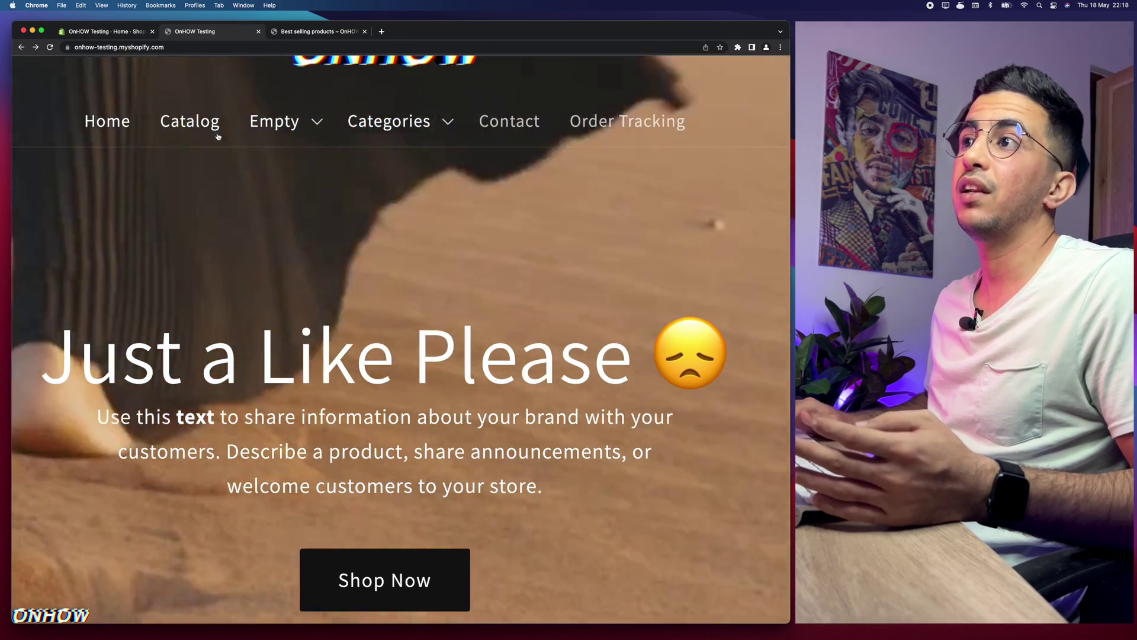
scroll(218, 136, "left", 3)
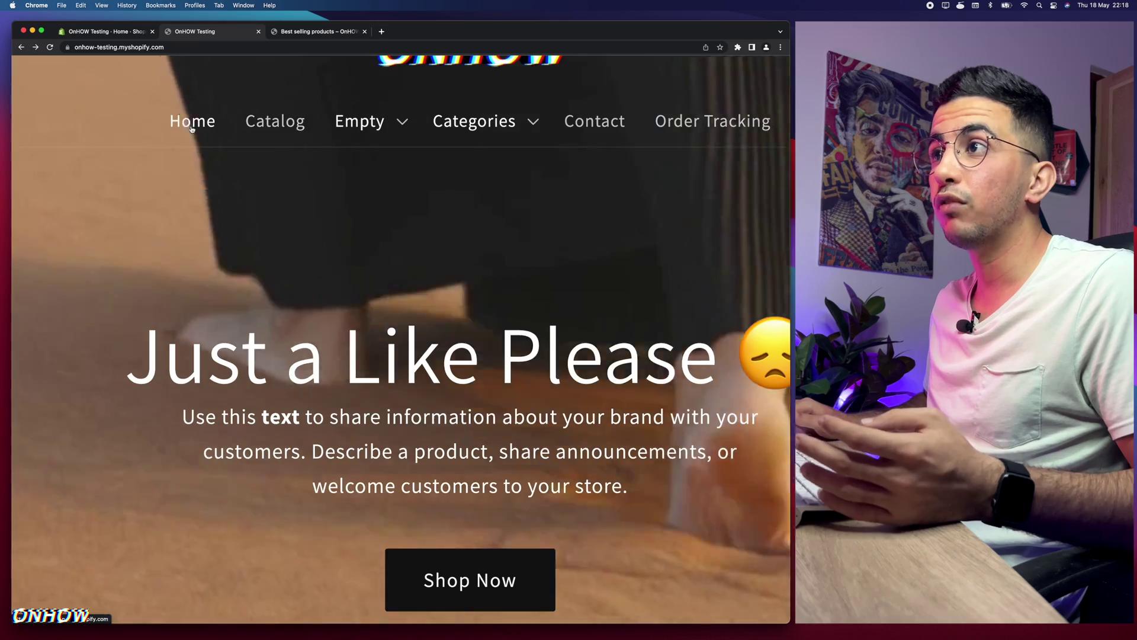
scroll(570, 167, "right", 8)
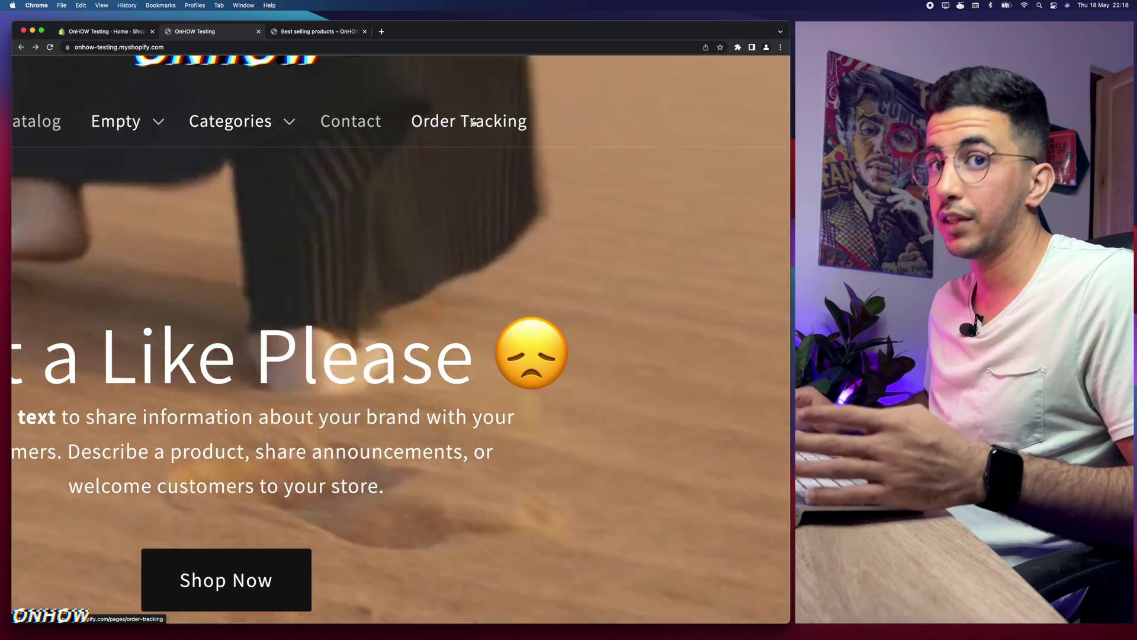
scroll(474, 123, "down", 5)
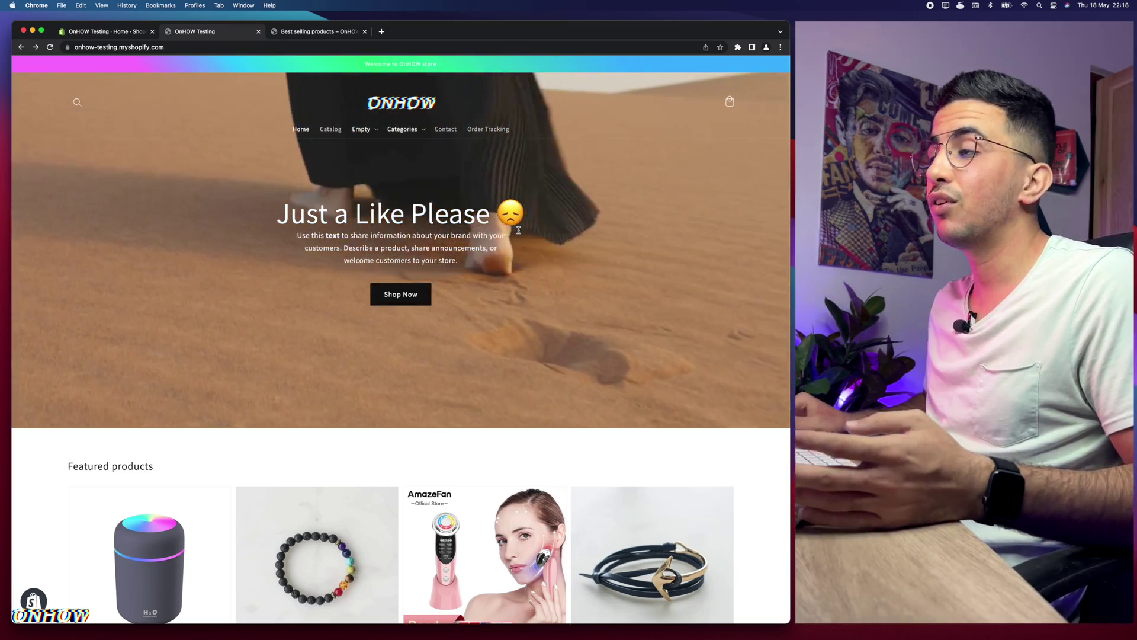
scroll(519, 230, "up", 5)
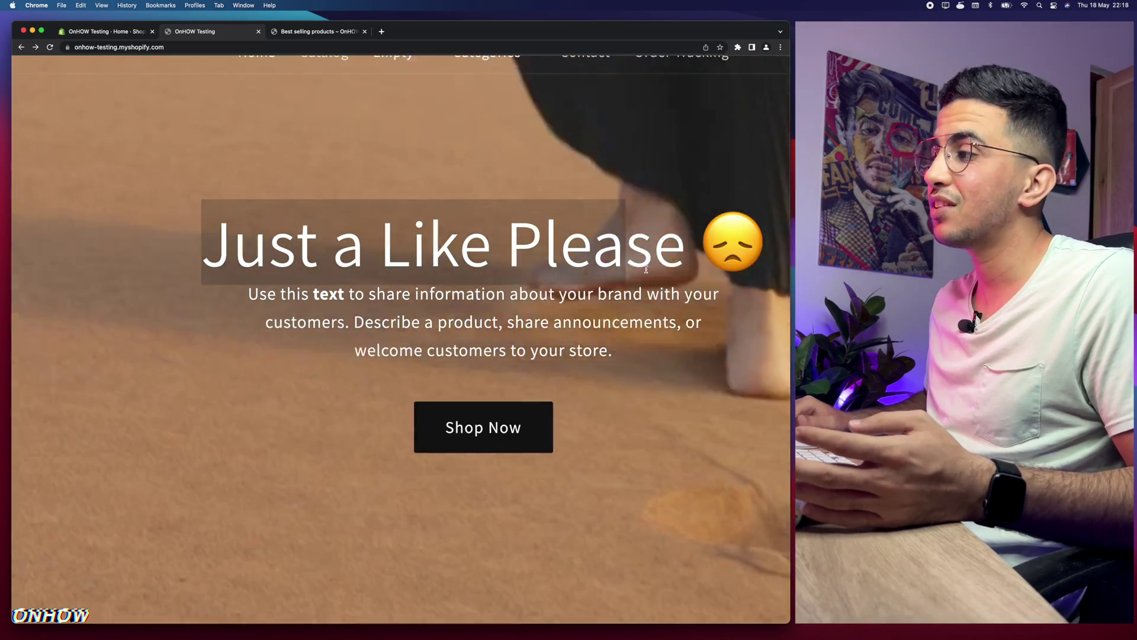
scroll(646, 270, "right", 5)
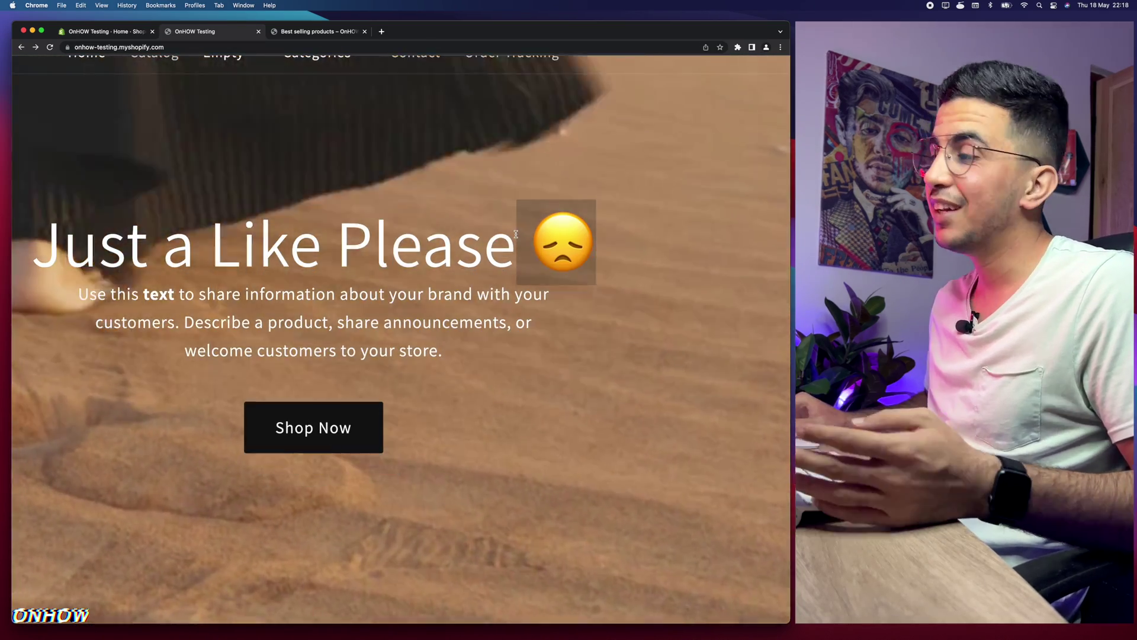
scroll(516, 234, "down", 5)
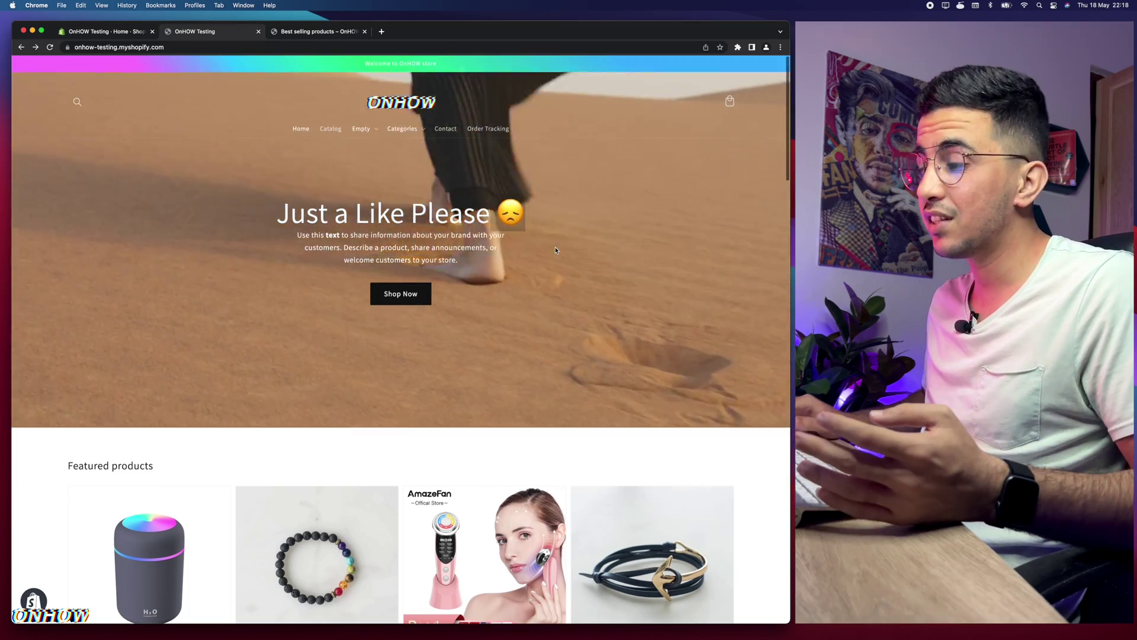
scroll(556, 250, "down", 5)
scroll(373, 332, "up", 6)
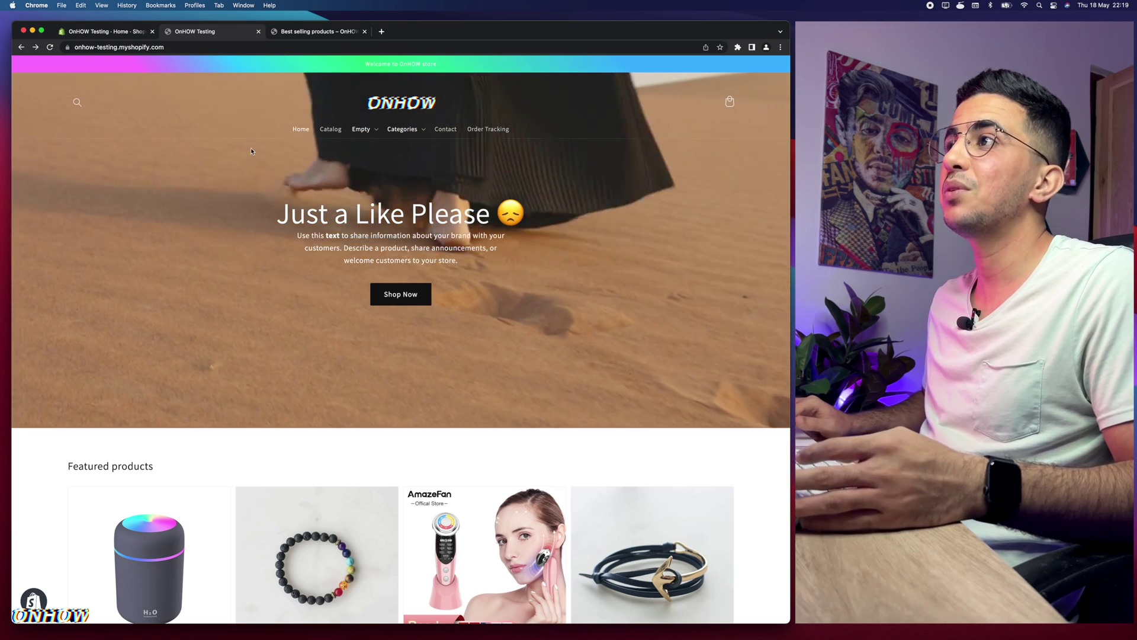
- Scan the 31-item Best selling products grid, confirming every card shows a price, then return to admin Home
left_click(305, 31)
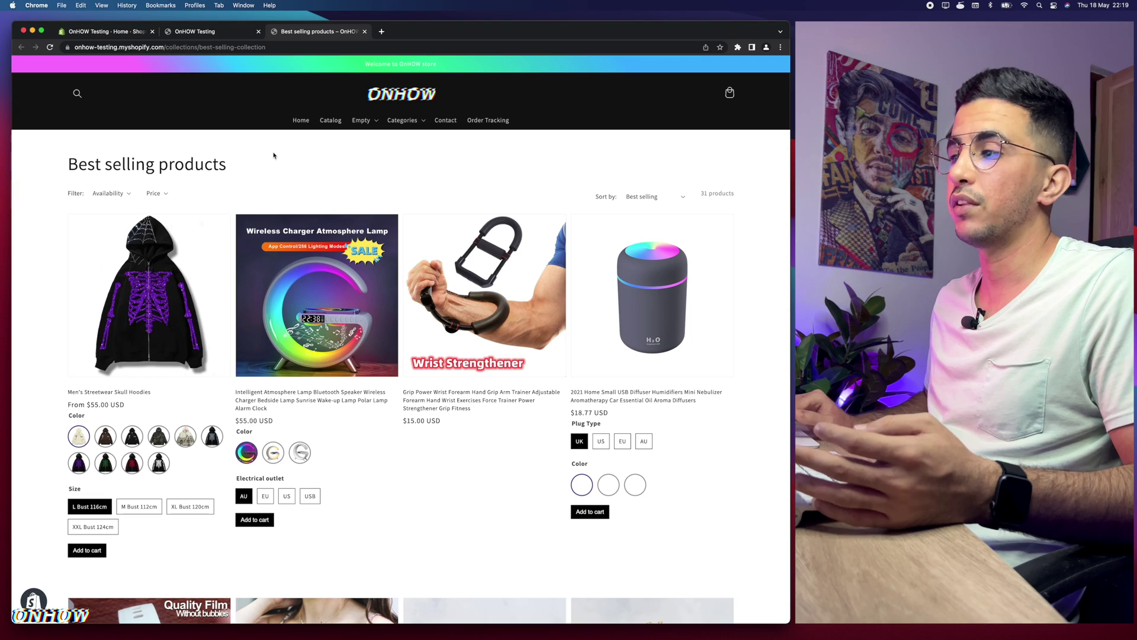
scroll(337, 379, "down", 3)
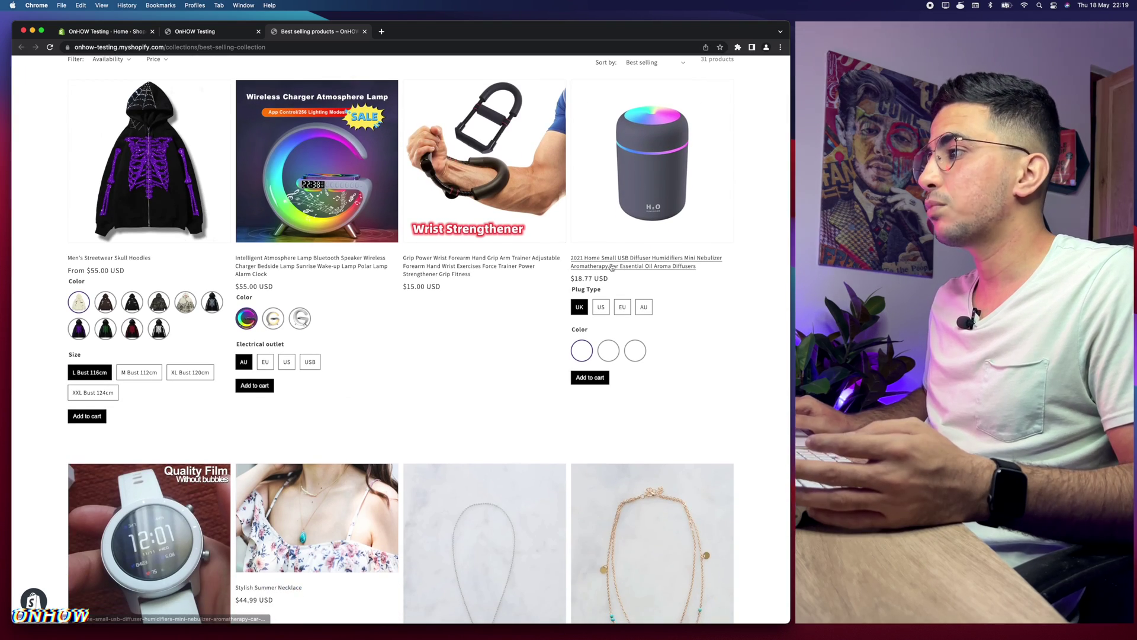
scroll(597, 283, "up", 5)
scroll(459, 279, "left", 5)
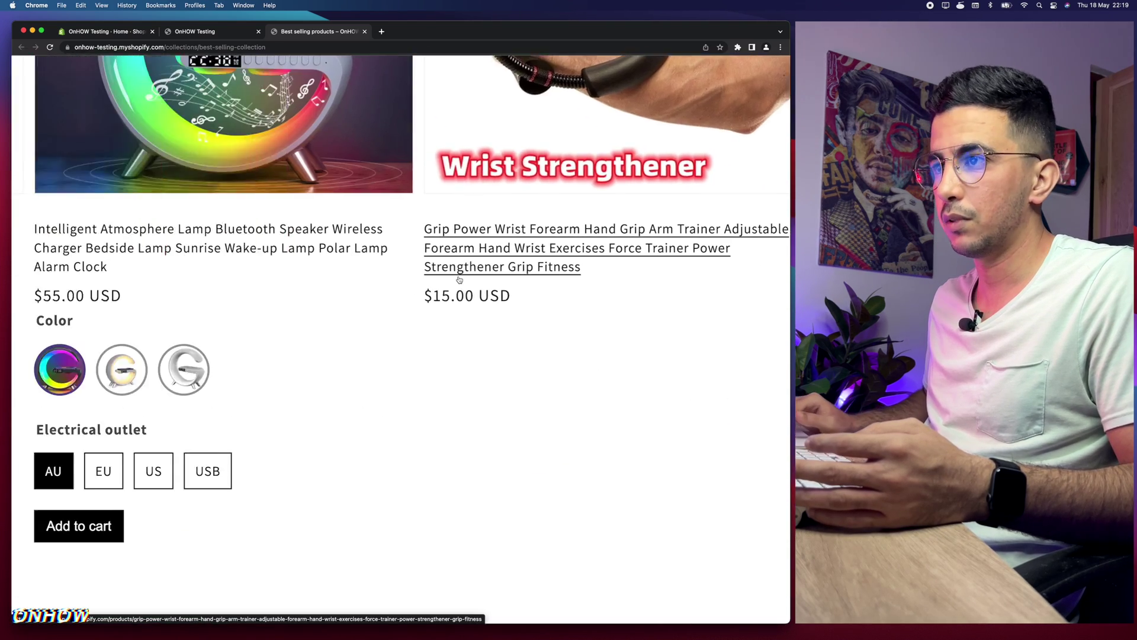
scroll(460, 280, "left", 3)
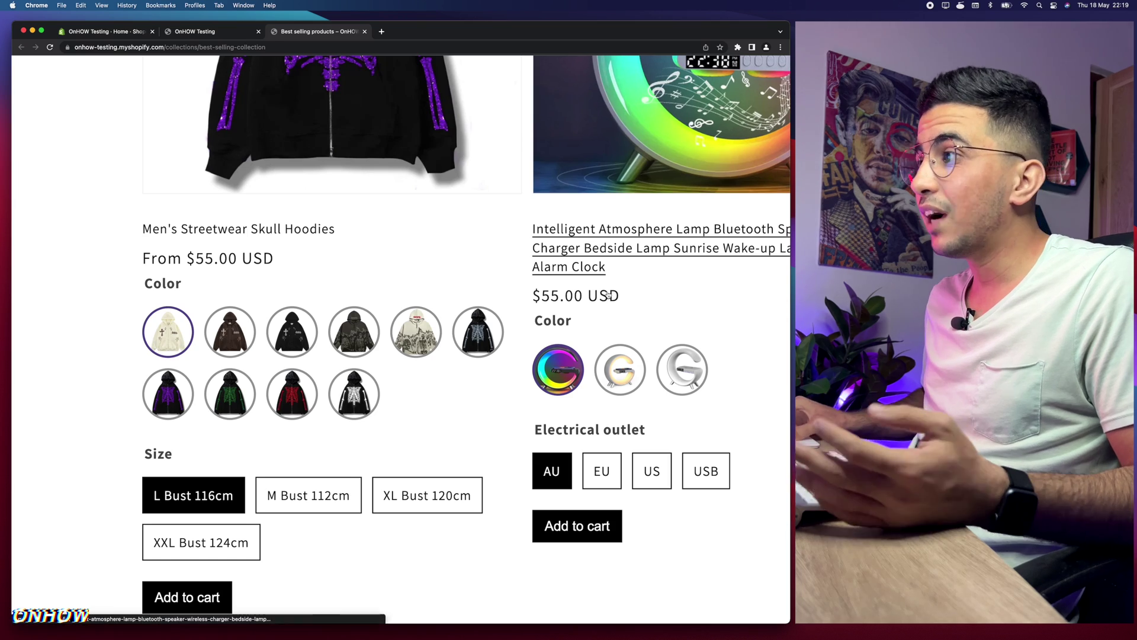
scroll(605, 296, "down", 5)
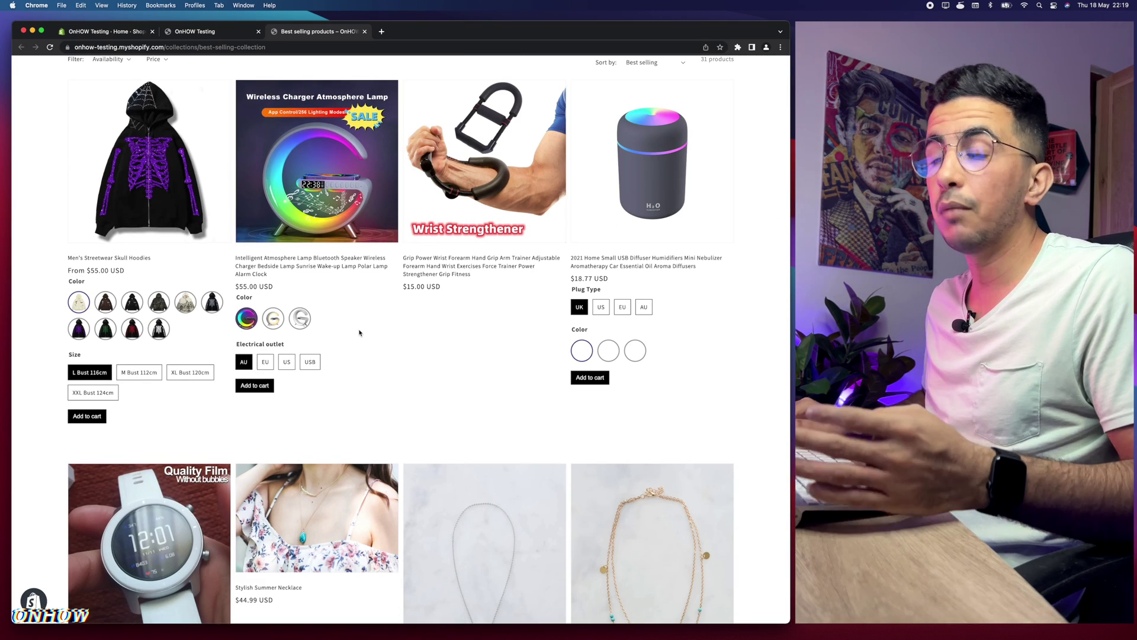
scroll(359, 332, "up", 3)
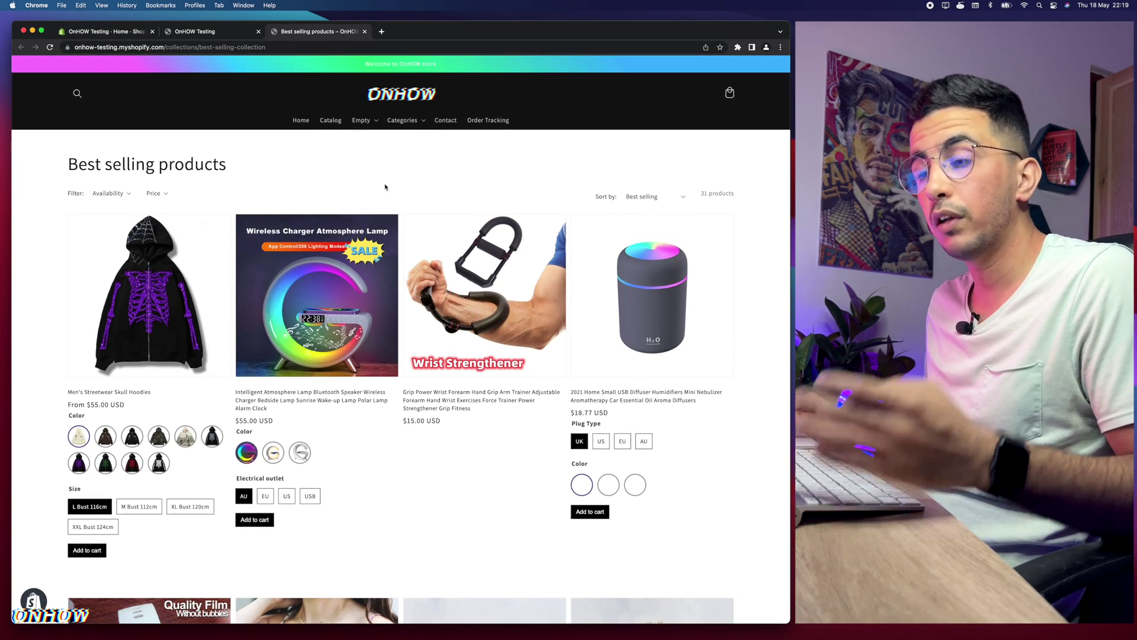
scroll(411, 408, "up", 5)
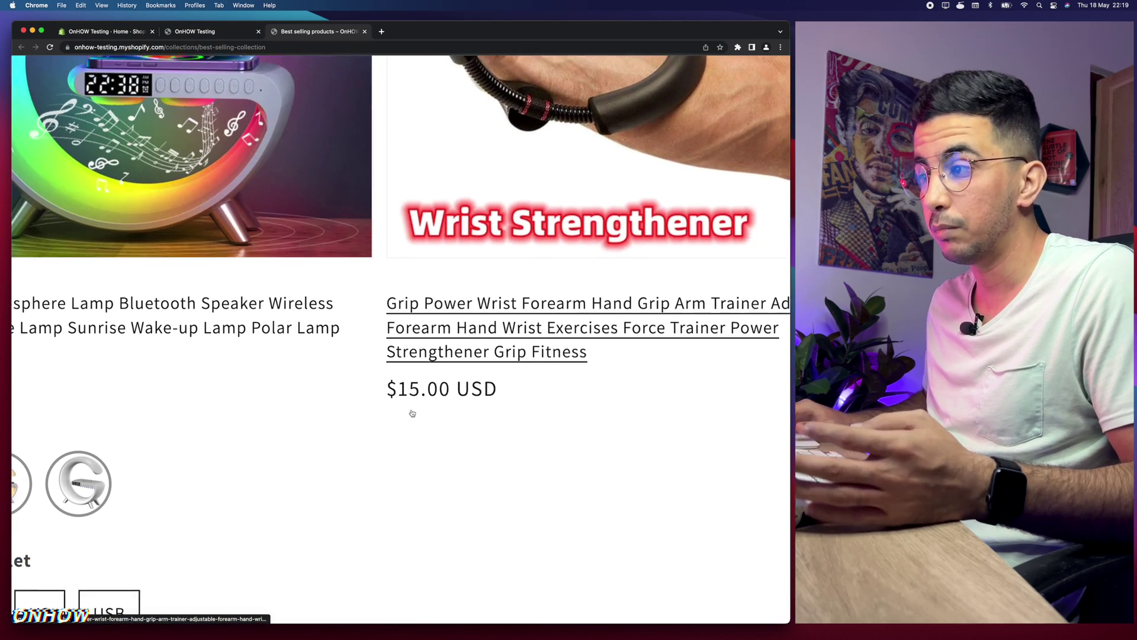
scroll(412, 413, "down", 5)
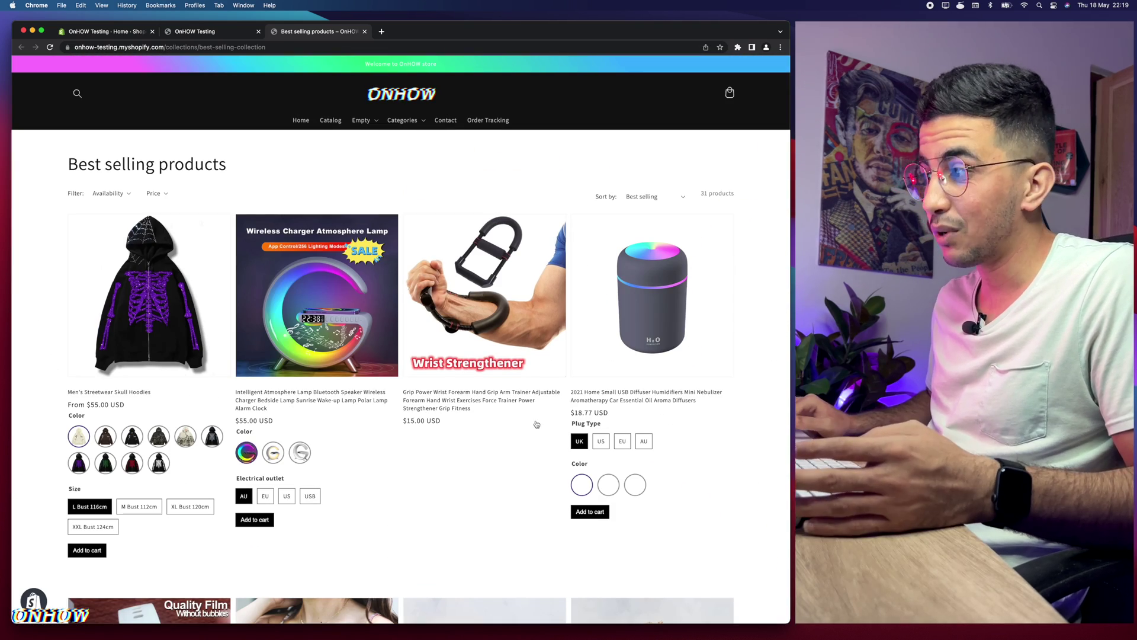
scroll(422, 392, "down", 2)
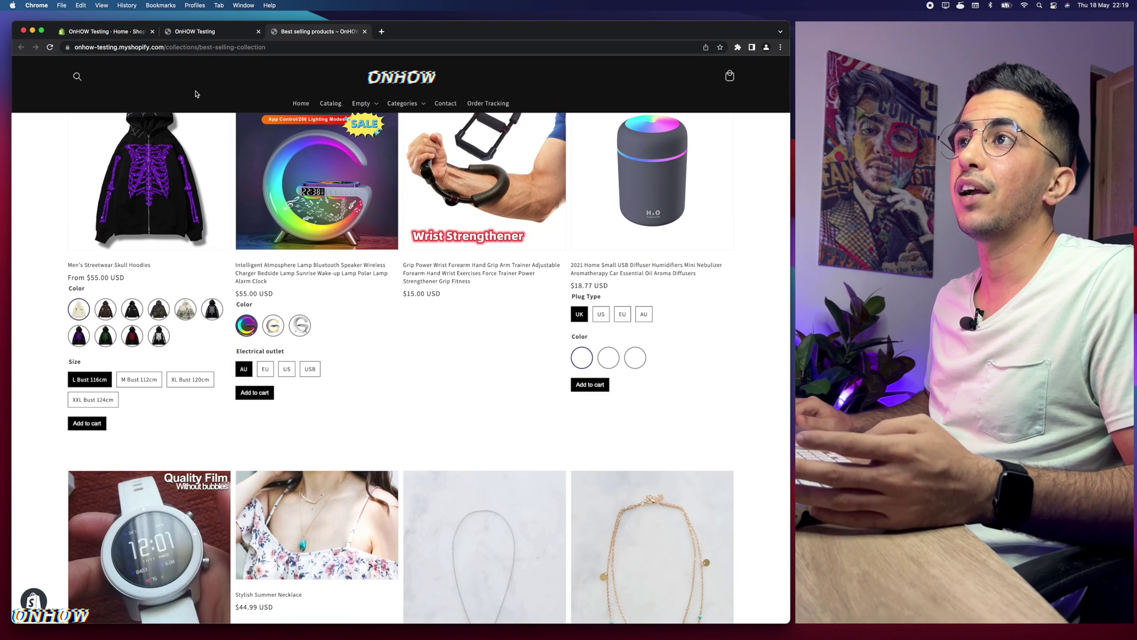
left_click(85, 31)
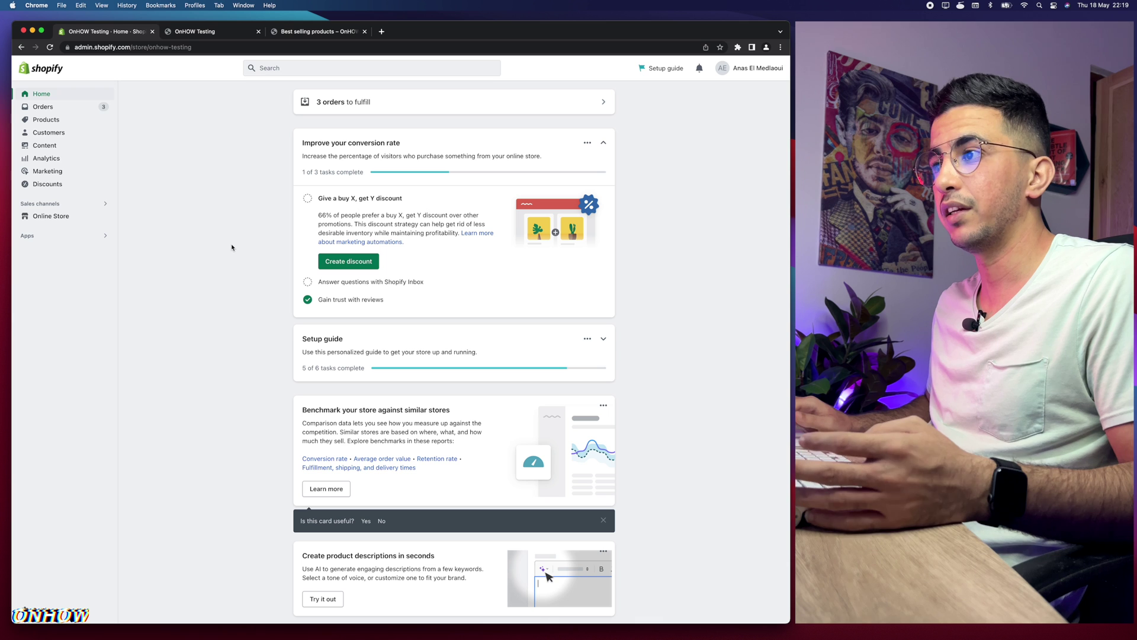
- Open Edit code for the Dawn theme from Online Store's theme actions menu
left_click(50, 217)
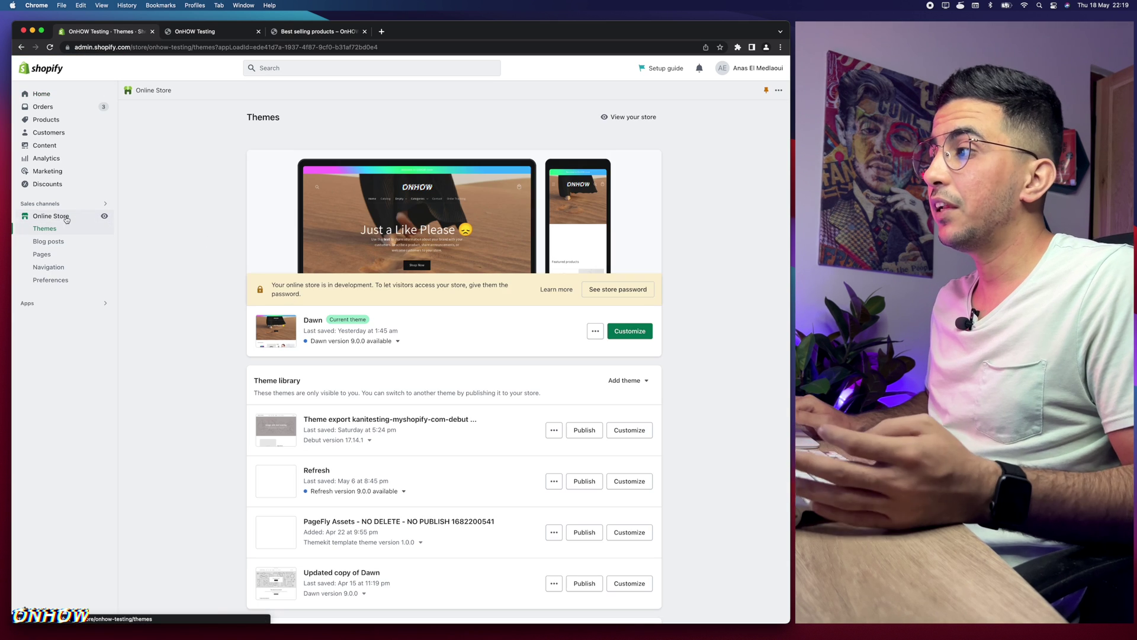
left_click(596, 332)
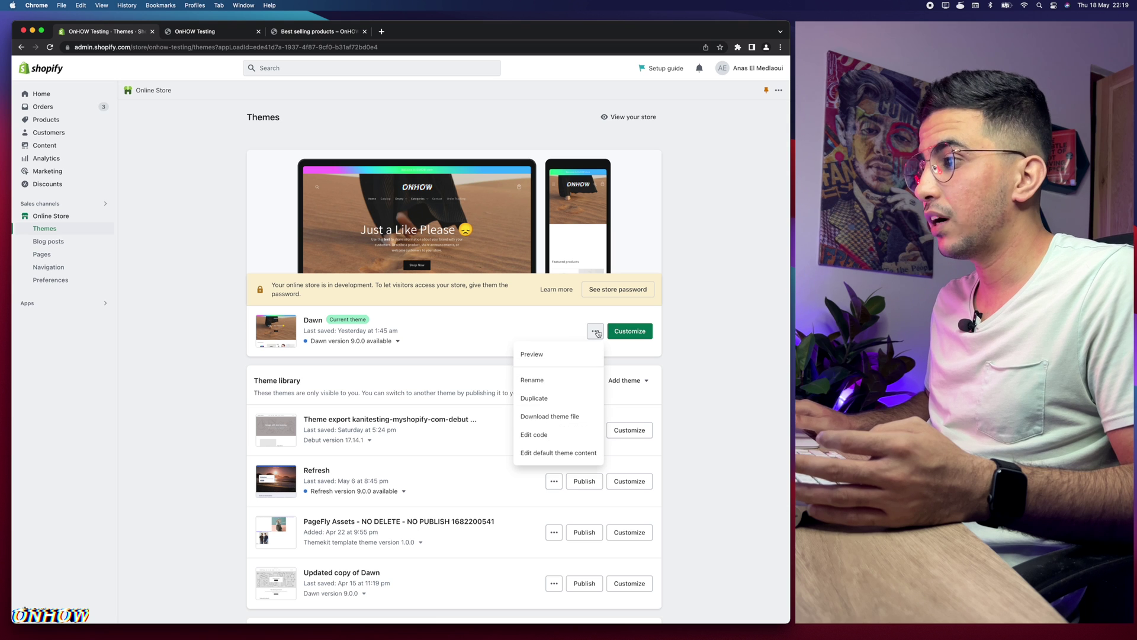
left_click(535, 435)
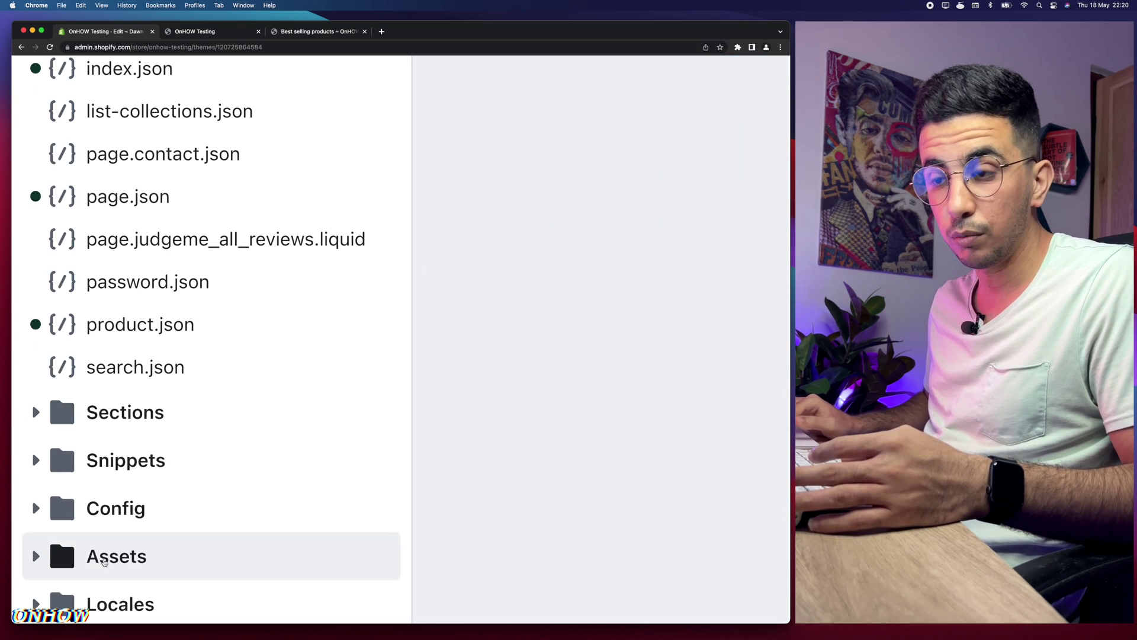
- Expand the Assets folder and open component-card.css in the Dawn code editor
scroll(121, 555, "down", 2)
left_click(118, 450)
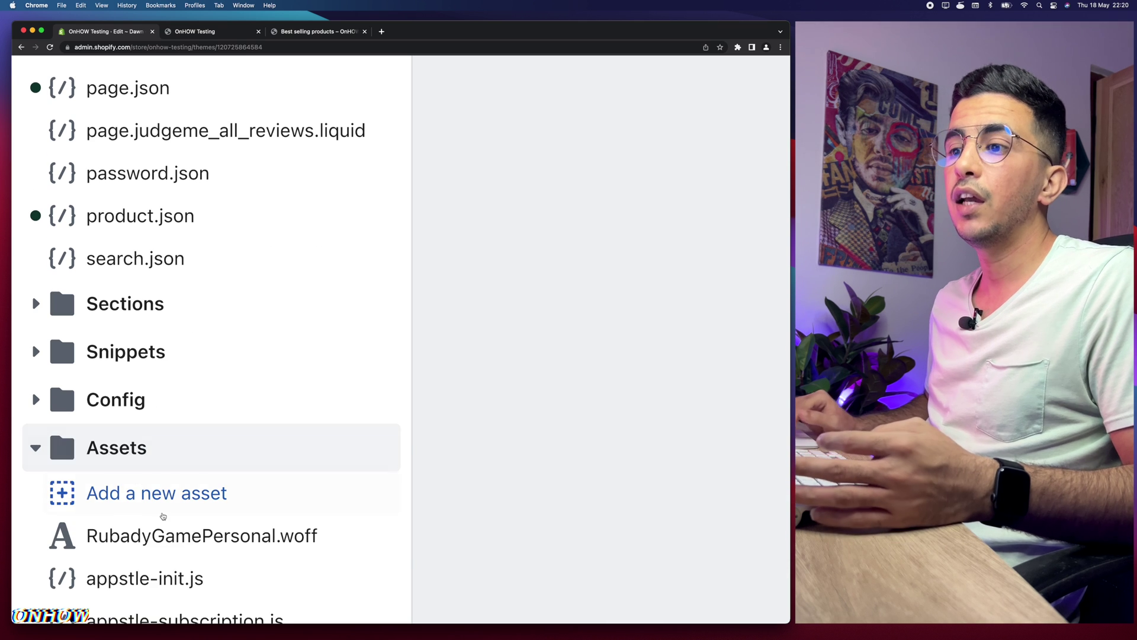
scroll(162, 515, "down", 3)
scroll(163, 515, "down", 5)
scroll(163, 515, "up", 1)
scroll(163, 515, "down", 1)
scroll(162, 515, "down", 1)
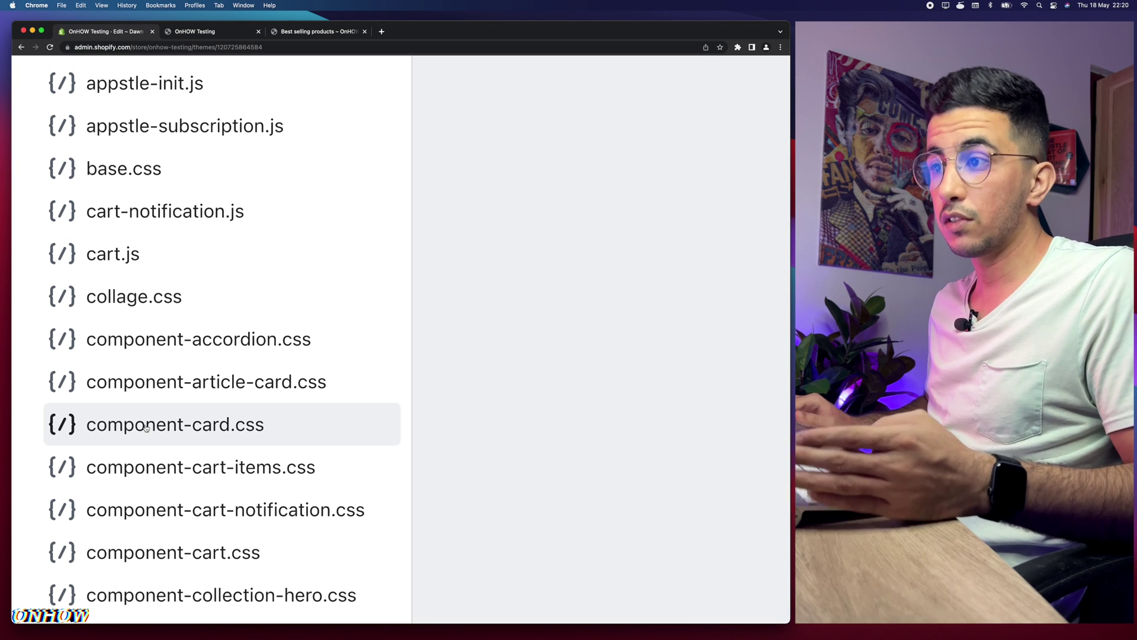
scroll(147, 428, "down", 3)
scroll(190, 365, "up", 3)
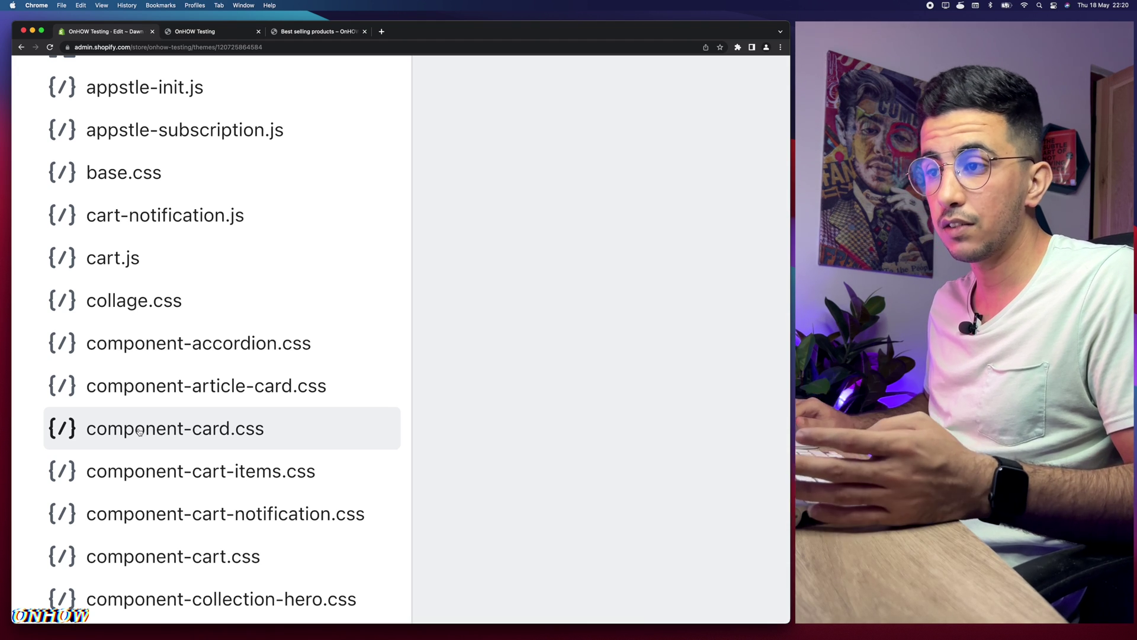
left_click(139, 431)
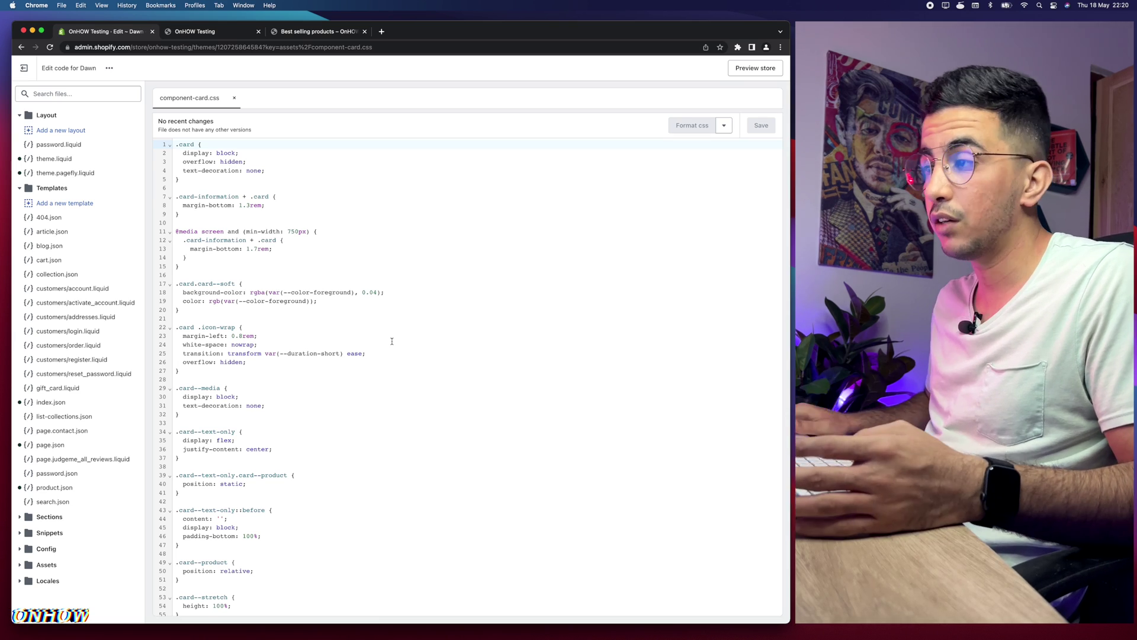
- Scroll component-card.css down to its last line, 326
scroll(392, 341, "down", 20)
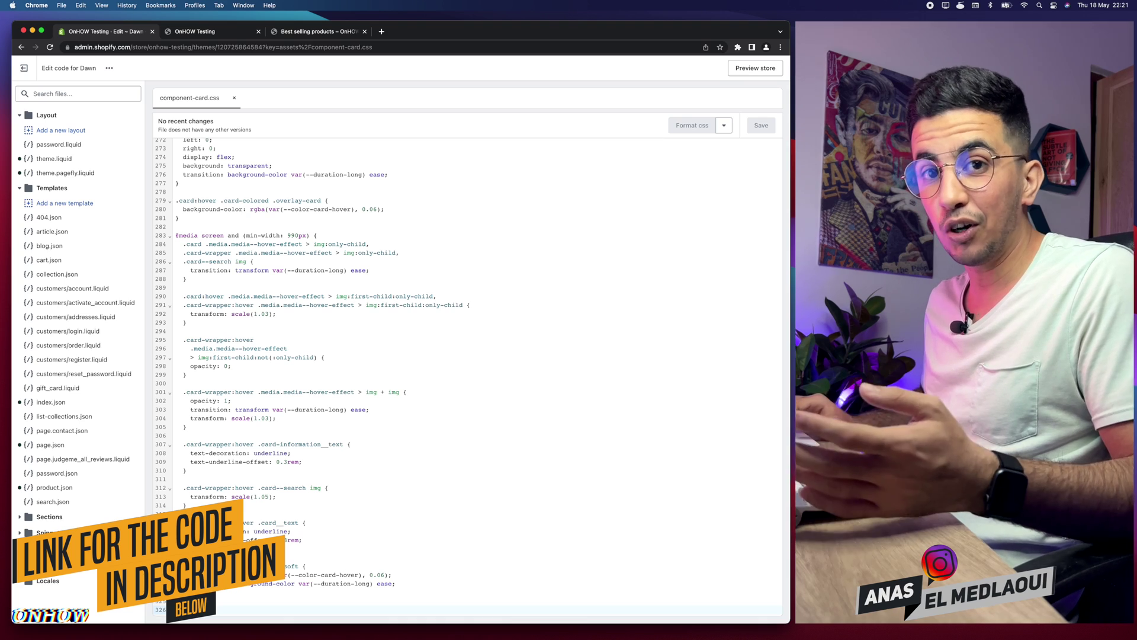
- Load the 'hide price on collection' paste and copy its .card-information__wrapper>.price { display: none !important;} rule
left_click(381, 31)
type("https://pastebin.com/gDZWVJDN")
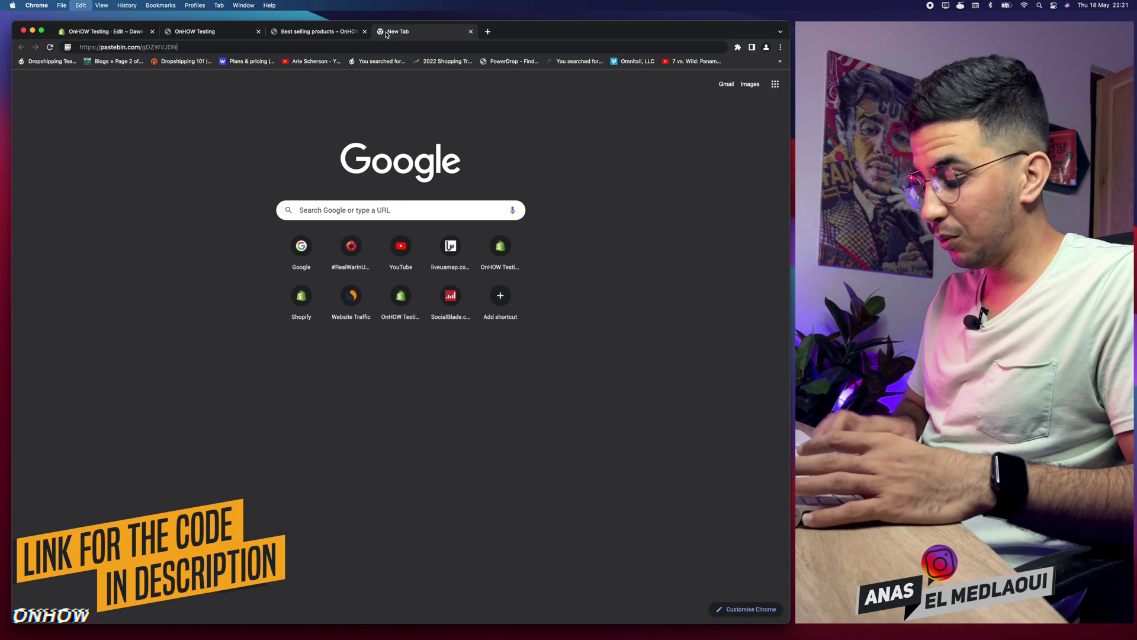
key("Return")
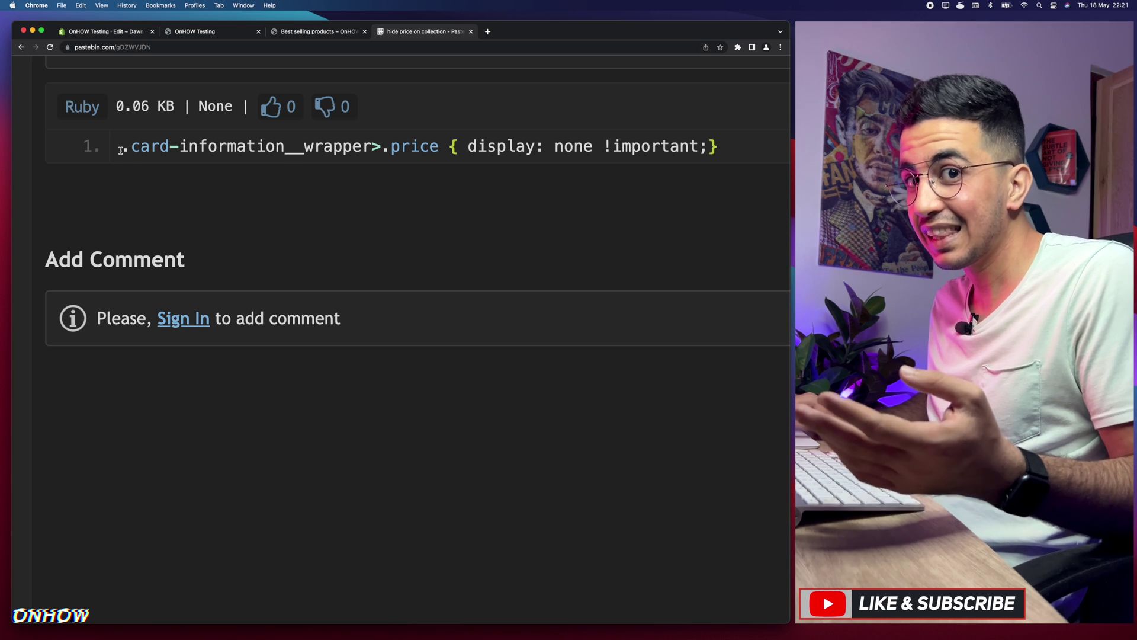
left_click_drag(120, 151, 718, 178)
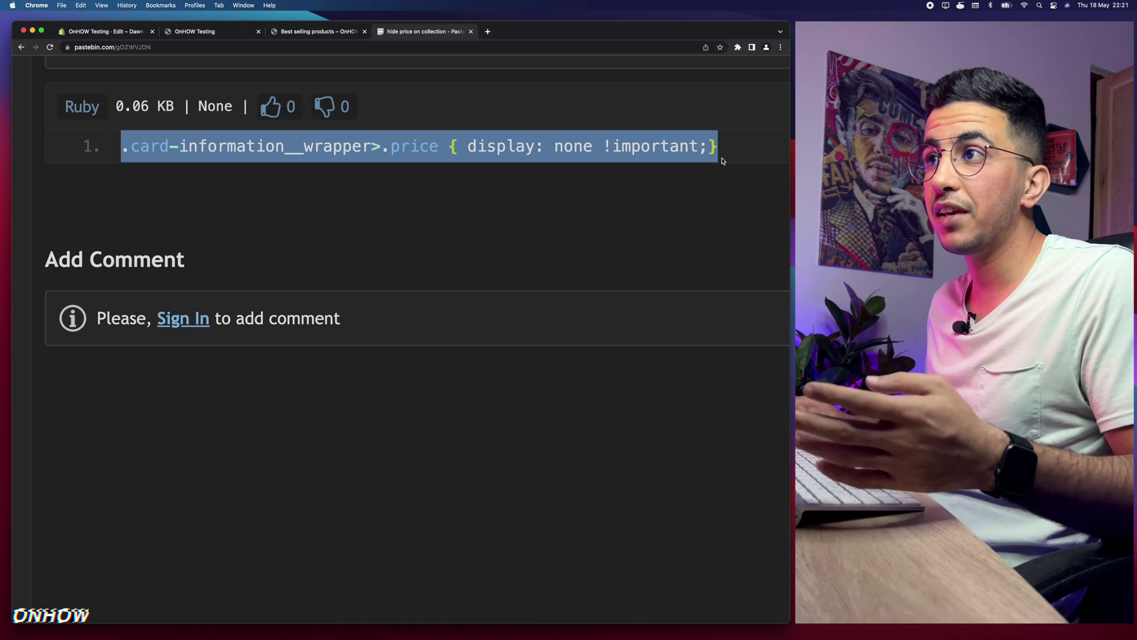
right_click(334, 144)
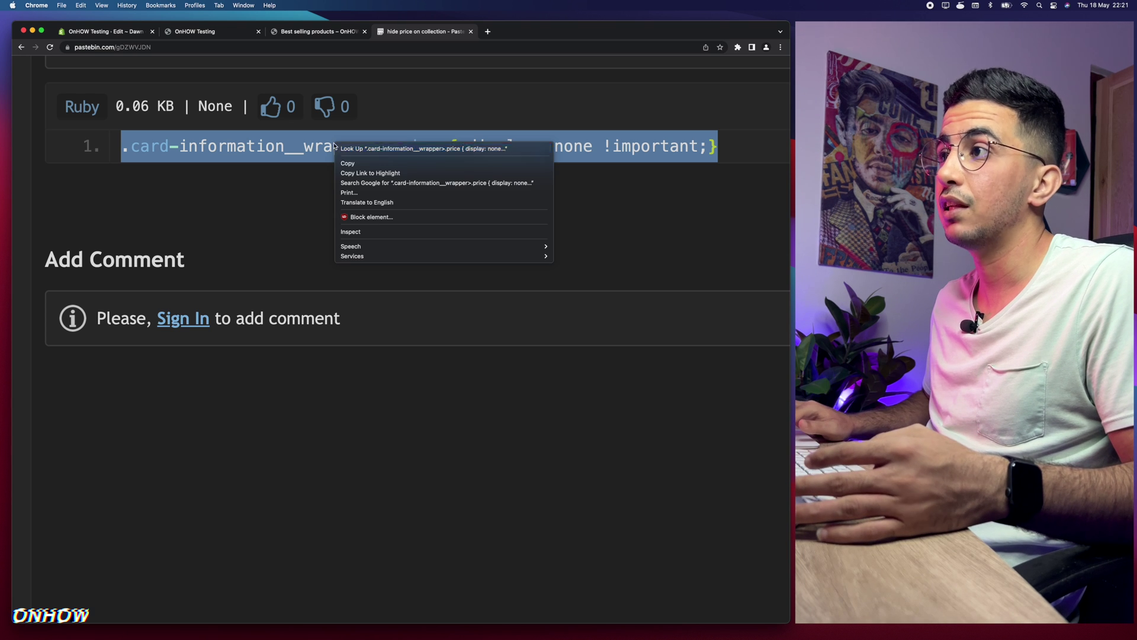
left_click(352, 165)
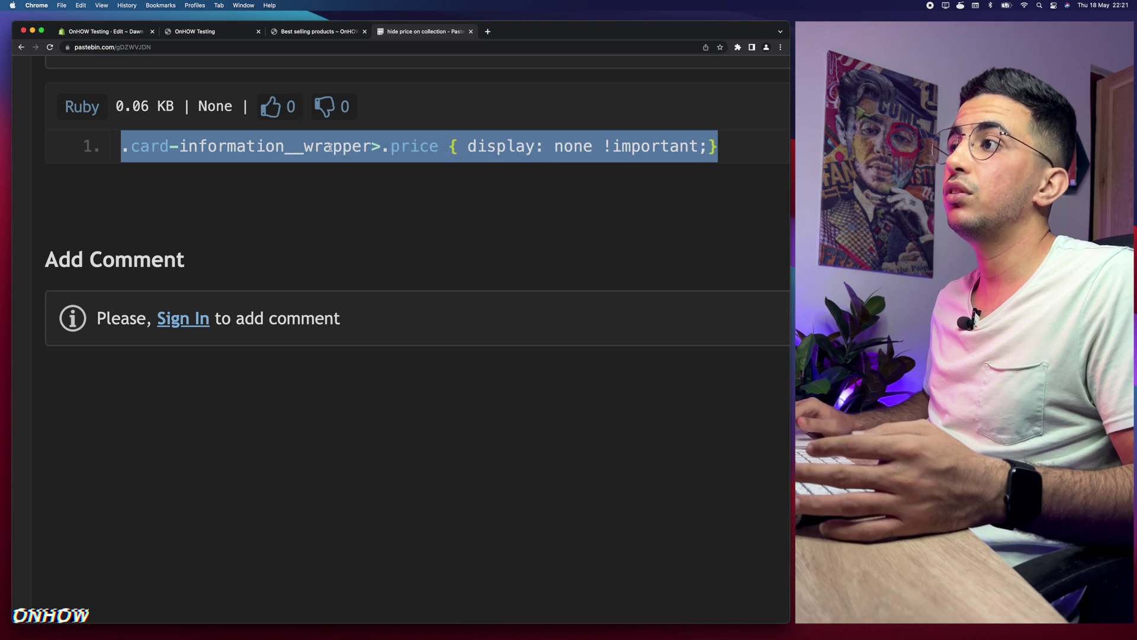
right_click(329, 146)
left_click(344, 163)
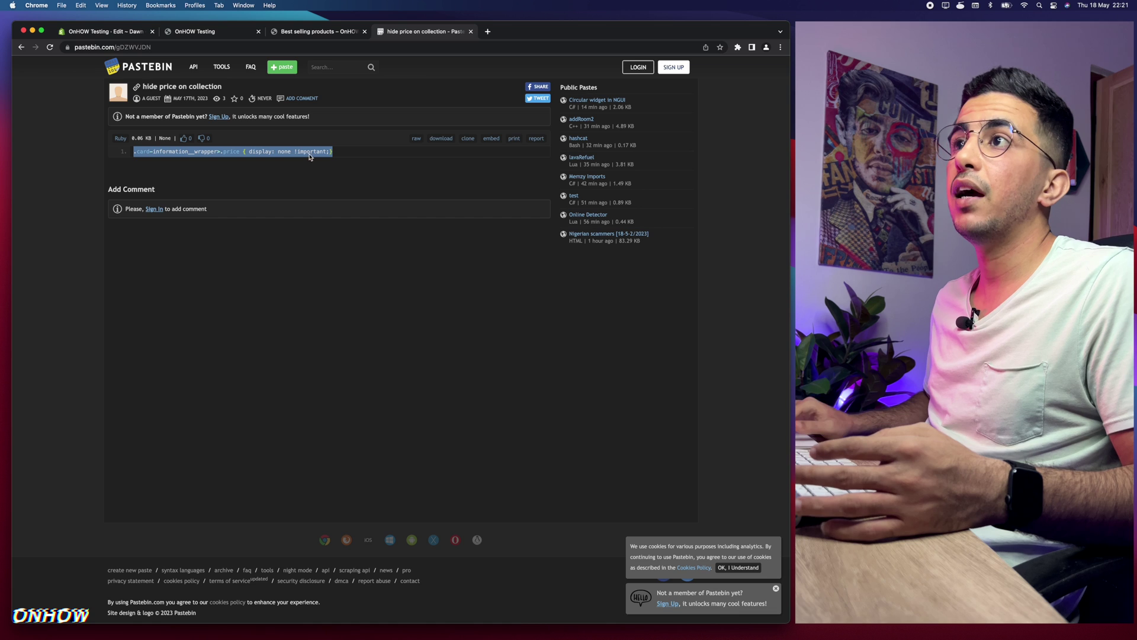
- Paste the price-hiding rule at line 326 of component-card.css, save, and return to the collection tab
left_click(105, 31)
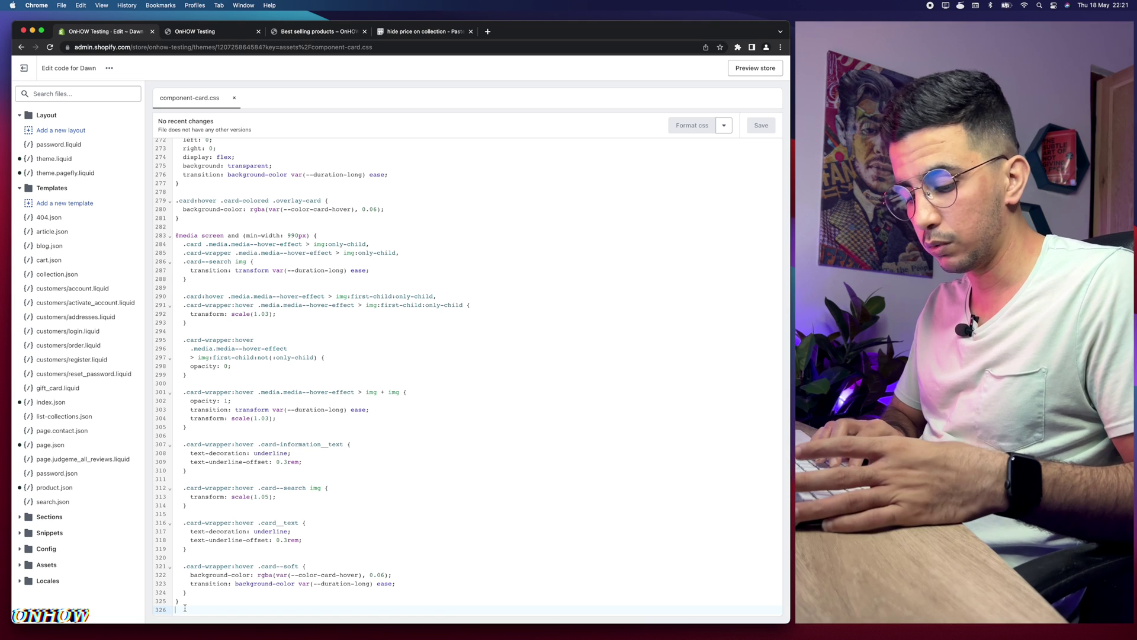
key("super+v")
key("super+s")
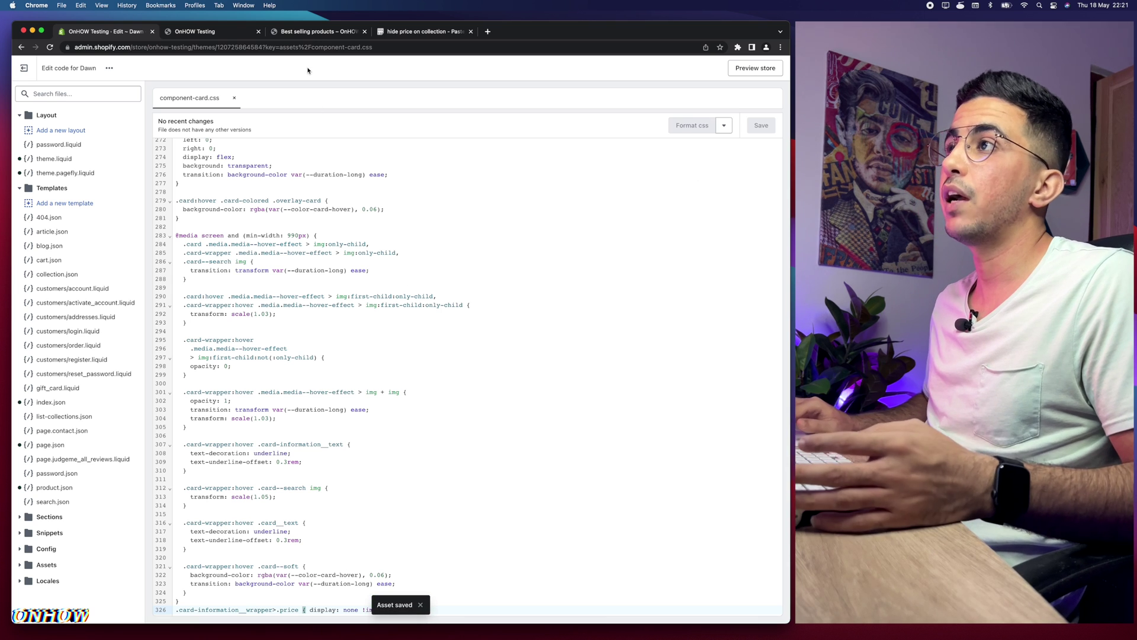
left_click(312, 32)
scroll(85, 170, "up", 3)
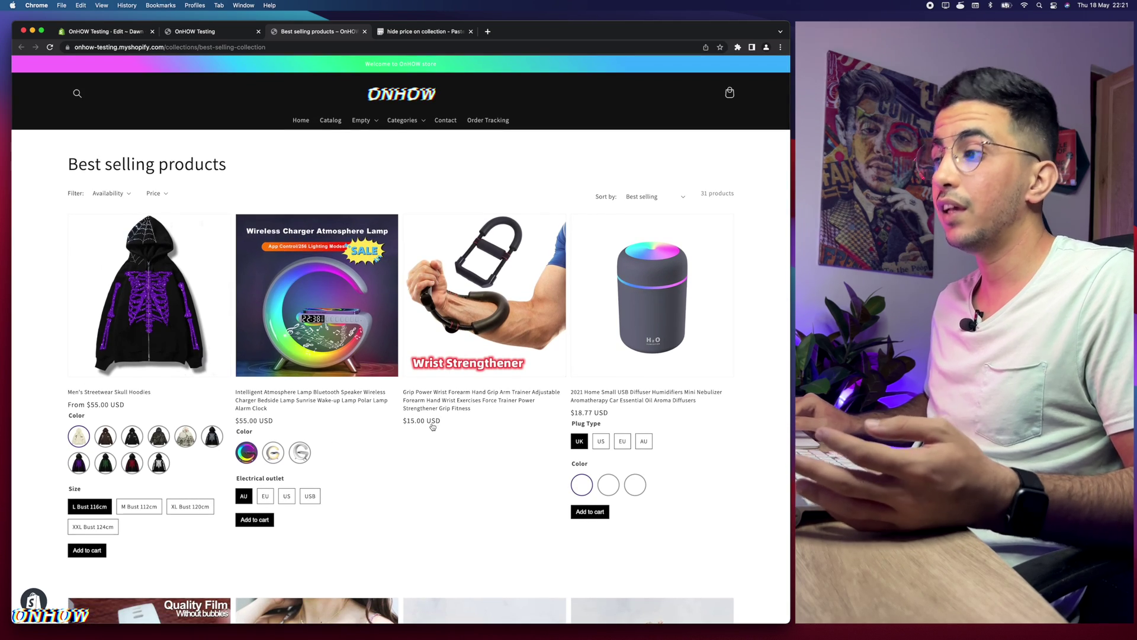
- Reload the Best selling products collection and confirm its product cards no longer show prices
scroll(421, 422, "up", 5)
scroll(419, 424, "down", 5)
scroll(350, 451, "up", 5)
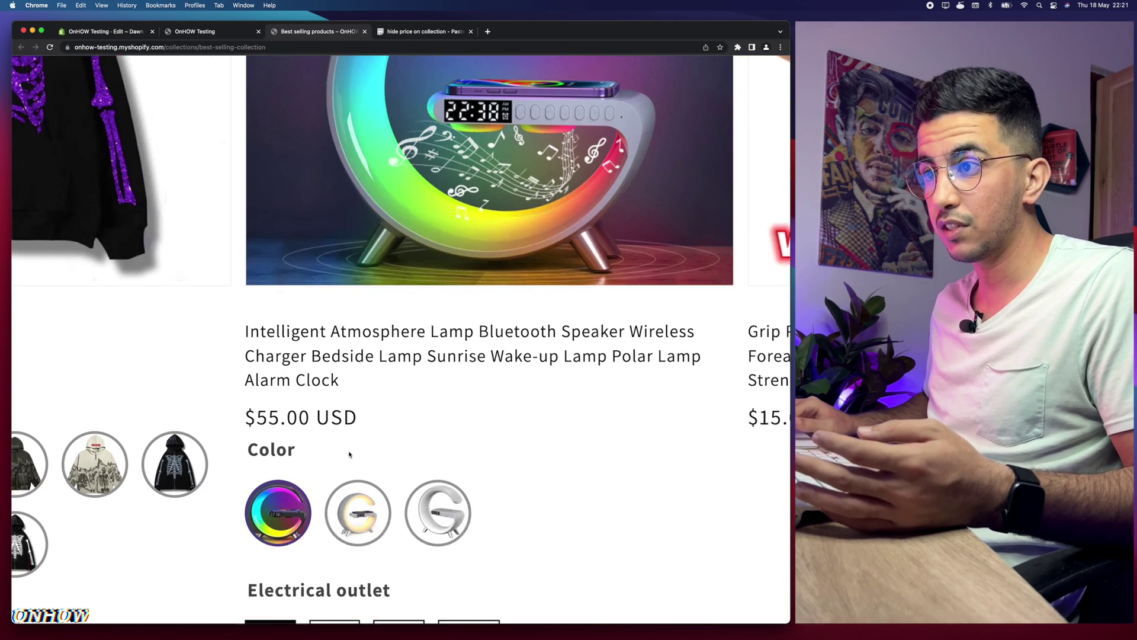
scroll(364, 442, "left", 1)
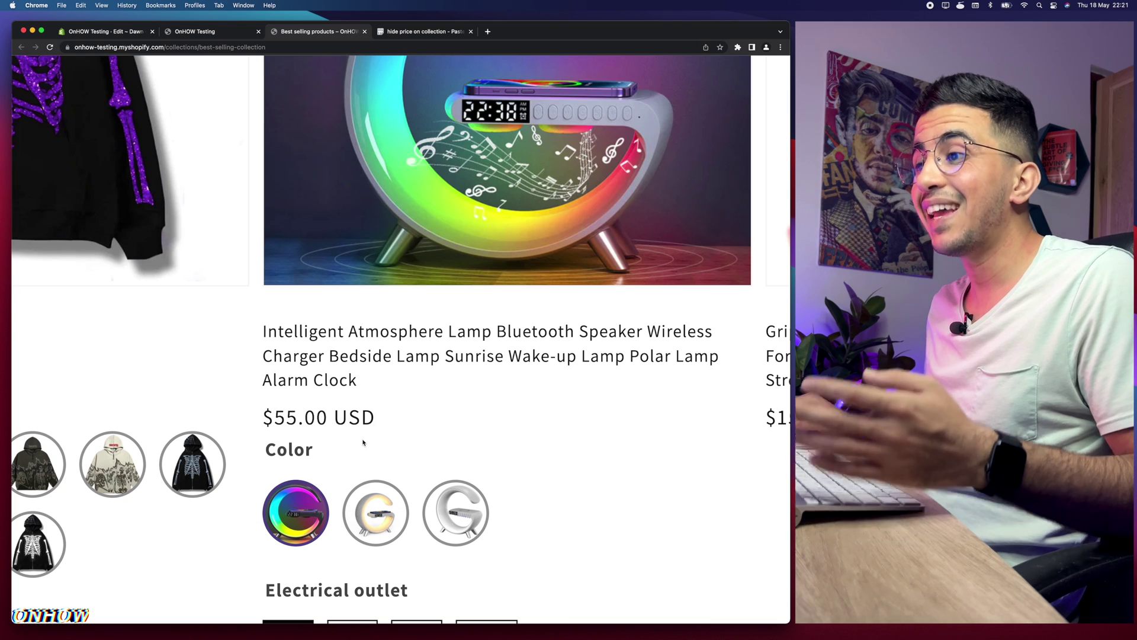
scroll(360, 444, "down", 5)
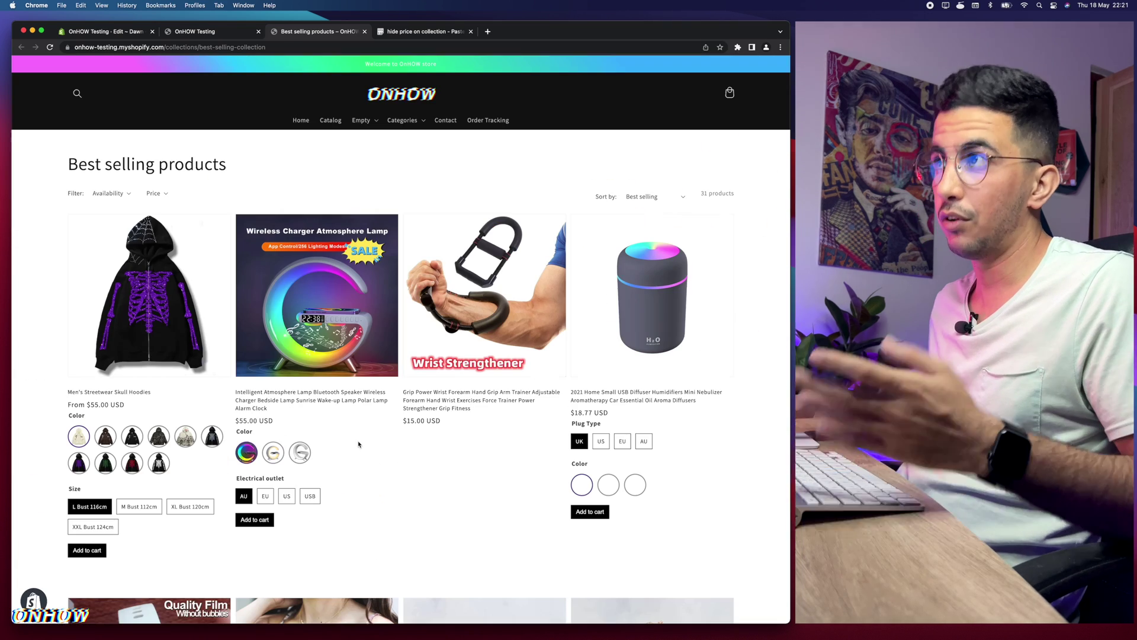
left_click(332, 46)
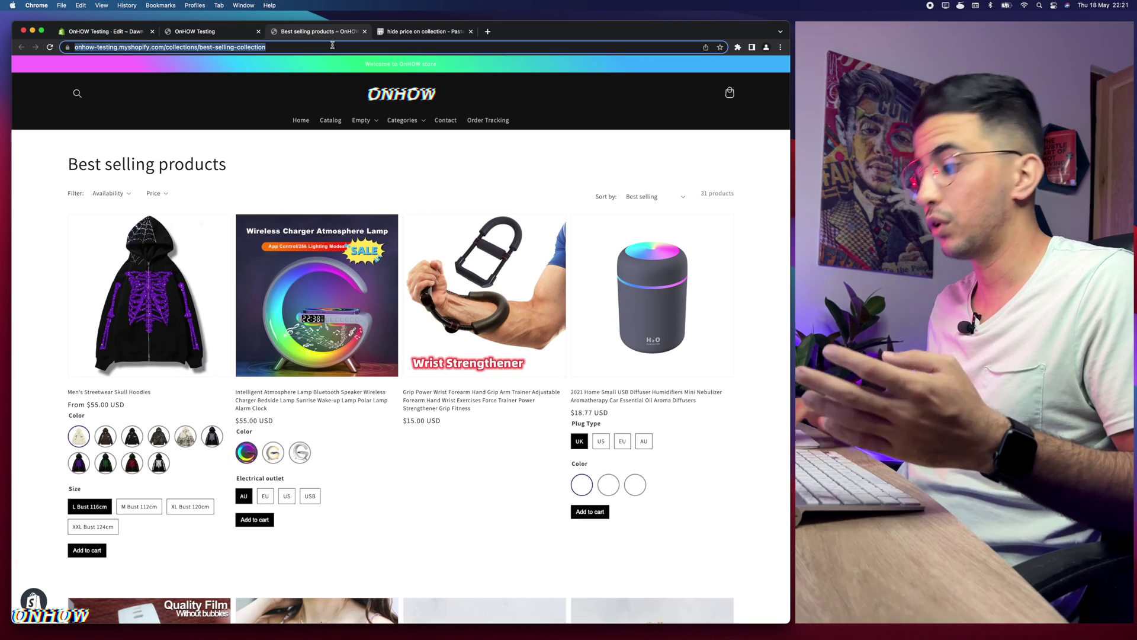
key("Return")
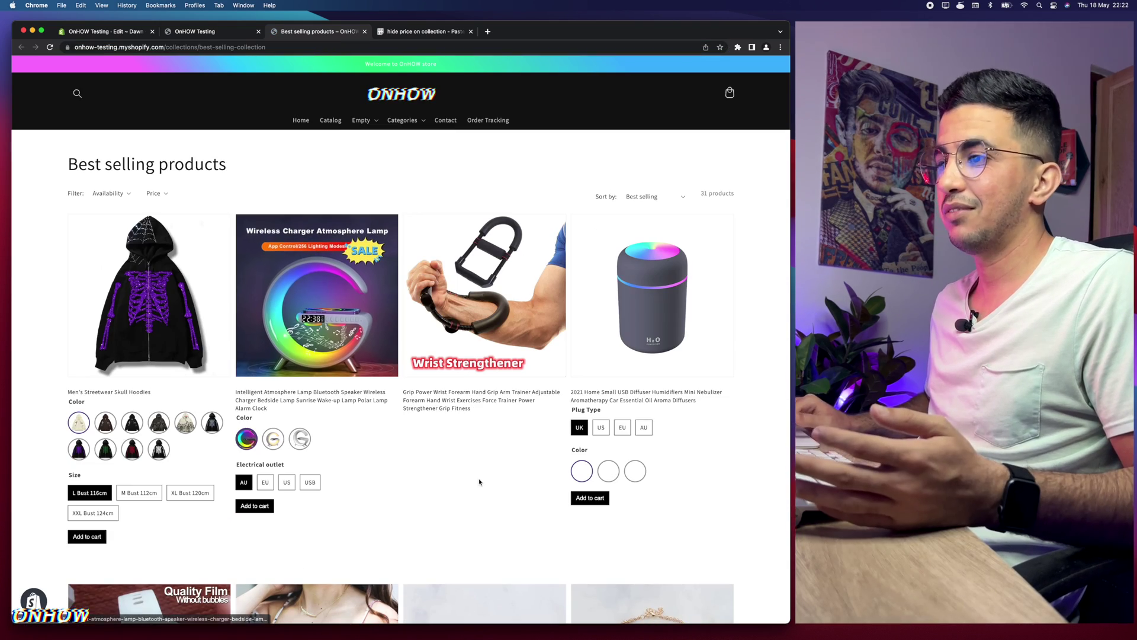
scroll(323, 438, "up", 5)
scroll(323, 439, "right", 10)
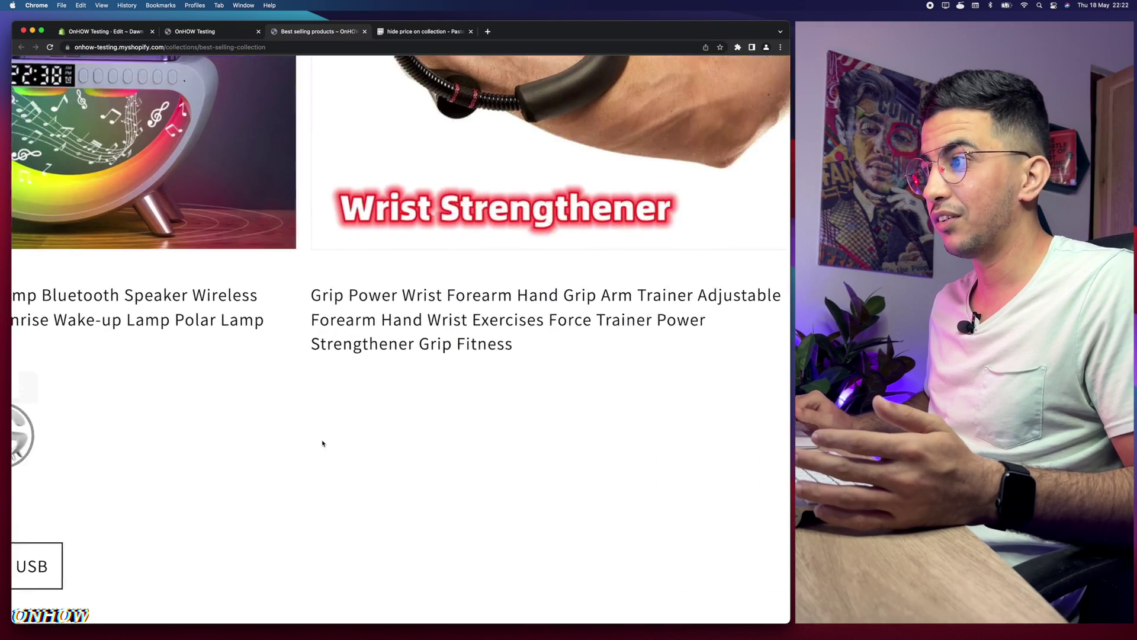
scroll(314, 428, "left", 10)
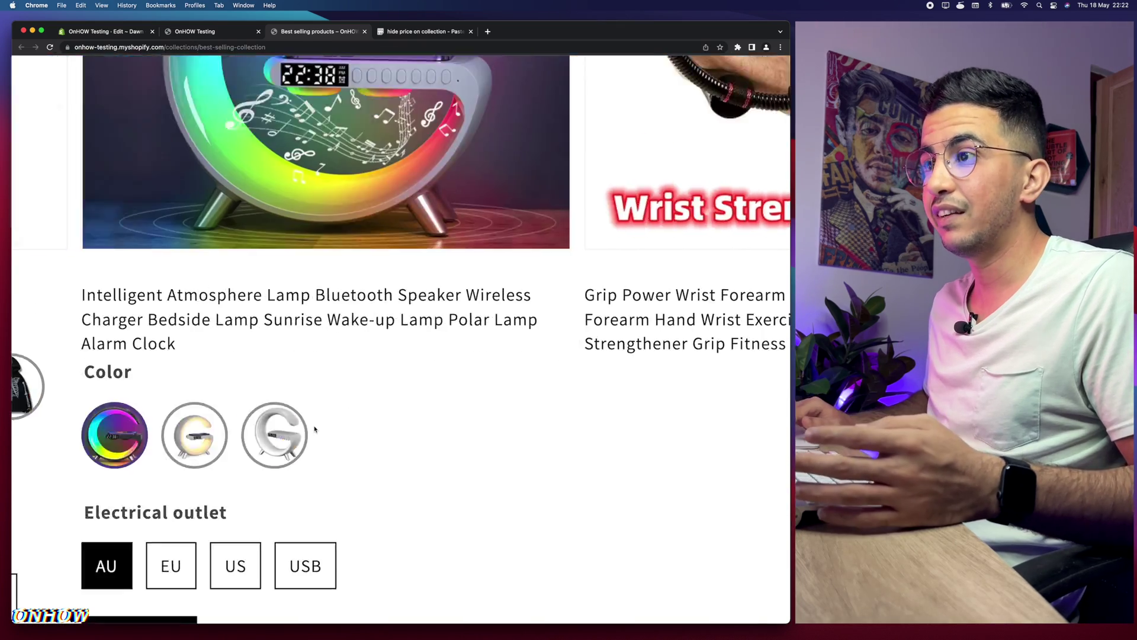
scroll(563, 380, "down", 5)
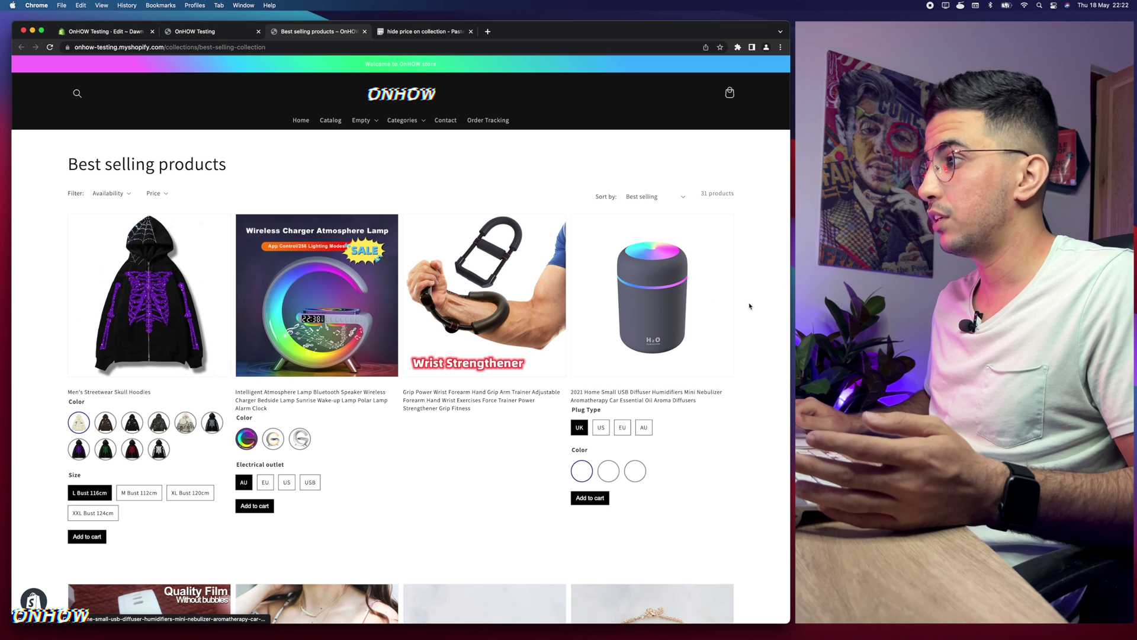
- Check the USB Diffuser product page still shows its $18.77 USD price
left_click(654, 296)
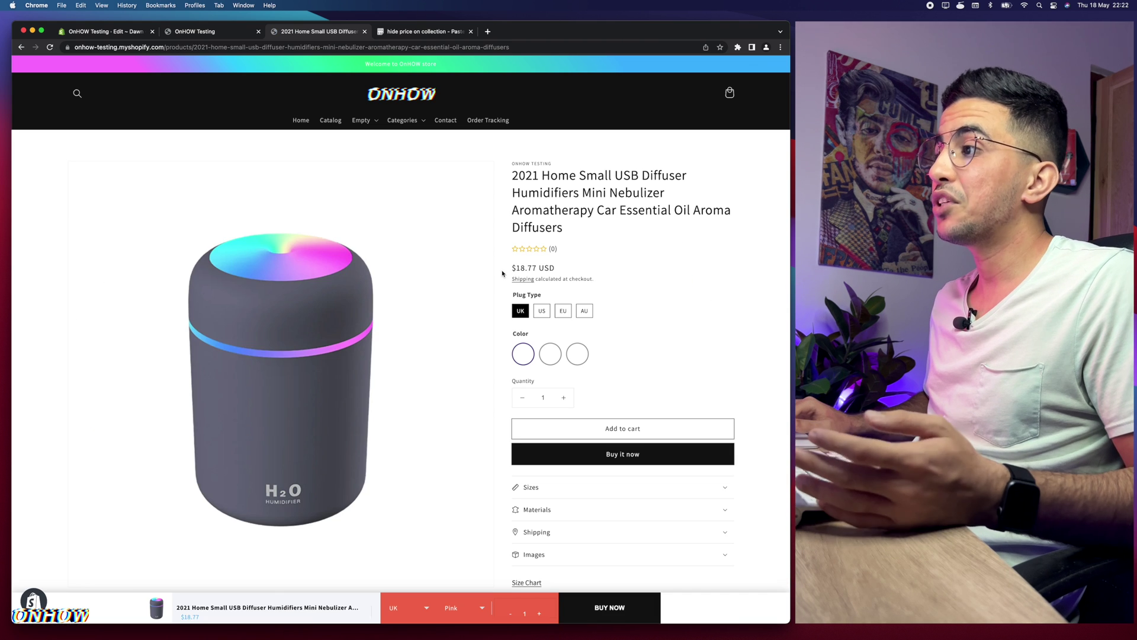
left_click_drag(508, 273, 556, 271)
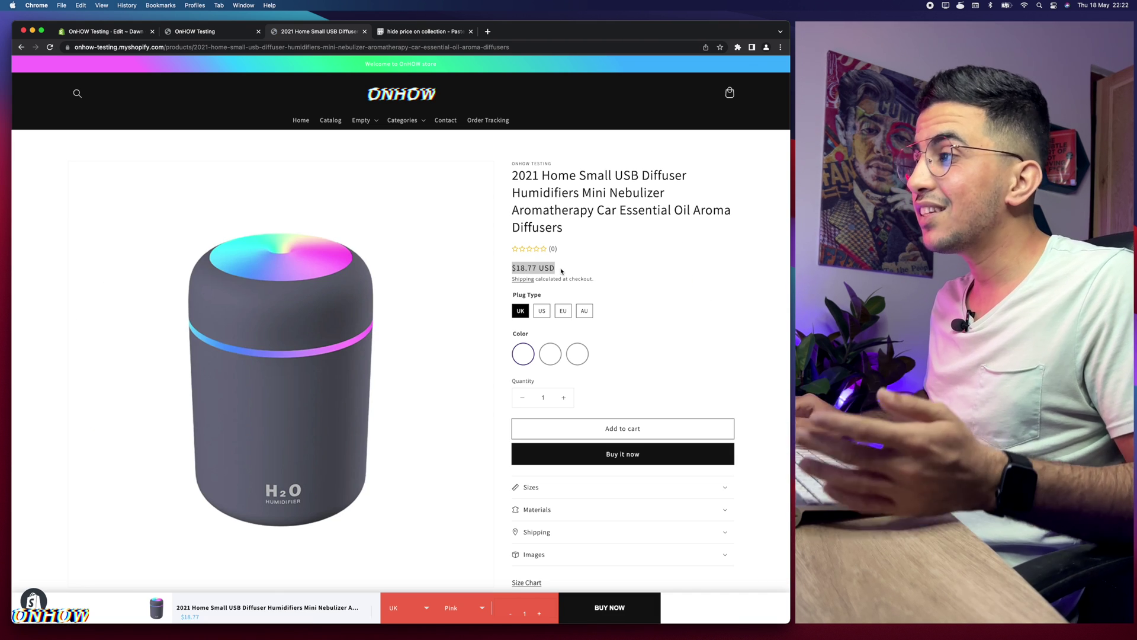
left_click(21, 47)
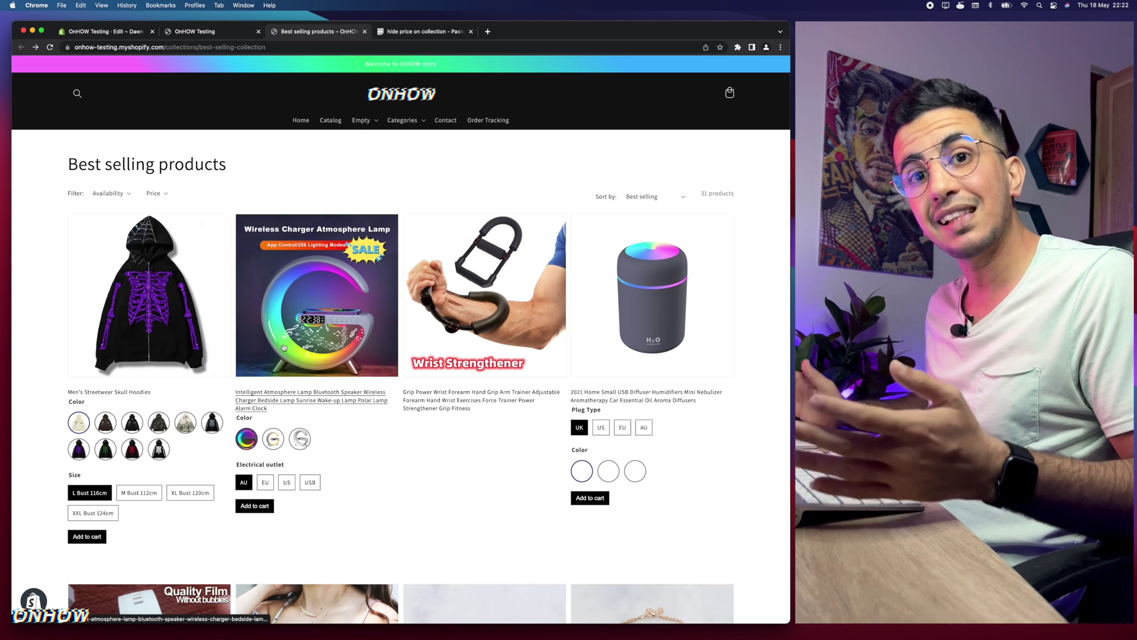